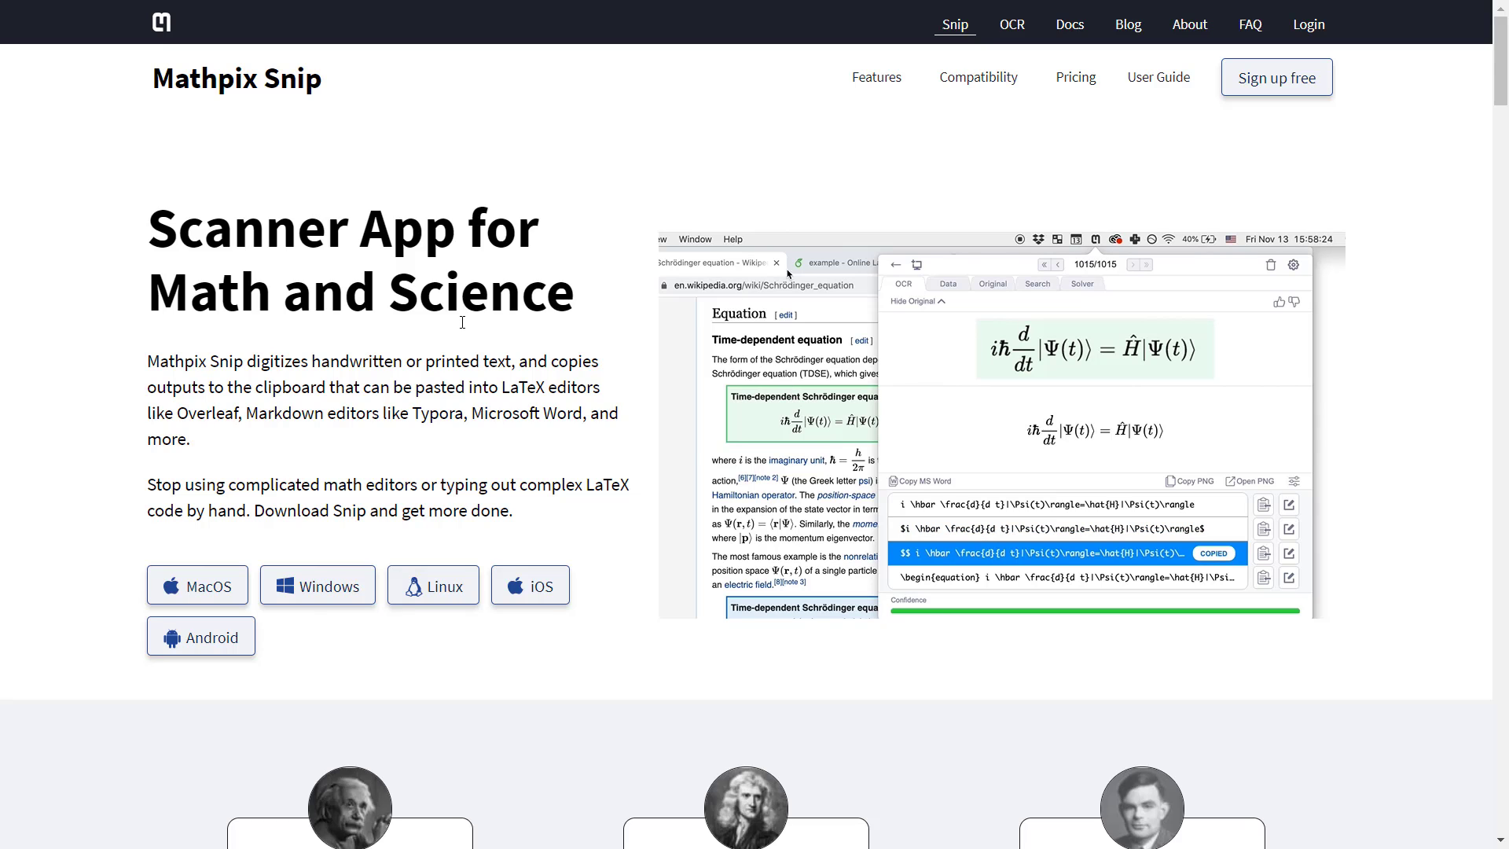
- Look over the Mathpix Snip home page down to its testimonials
scroll(541, 433, "down", 5)
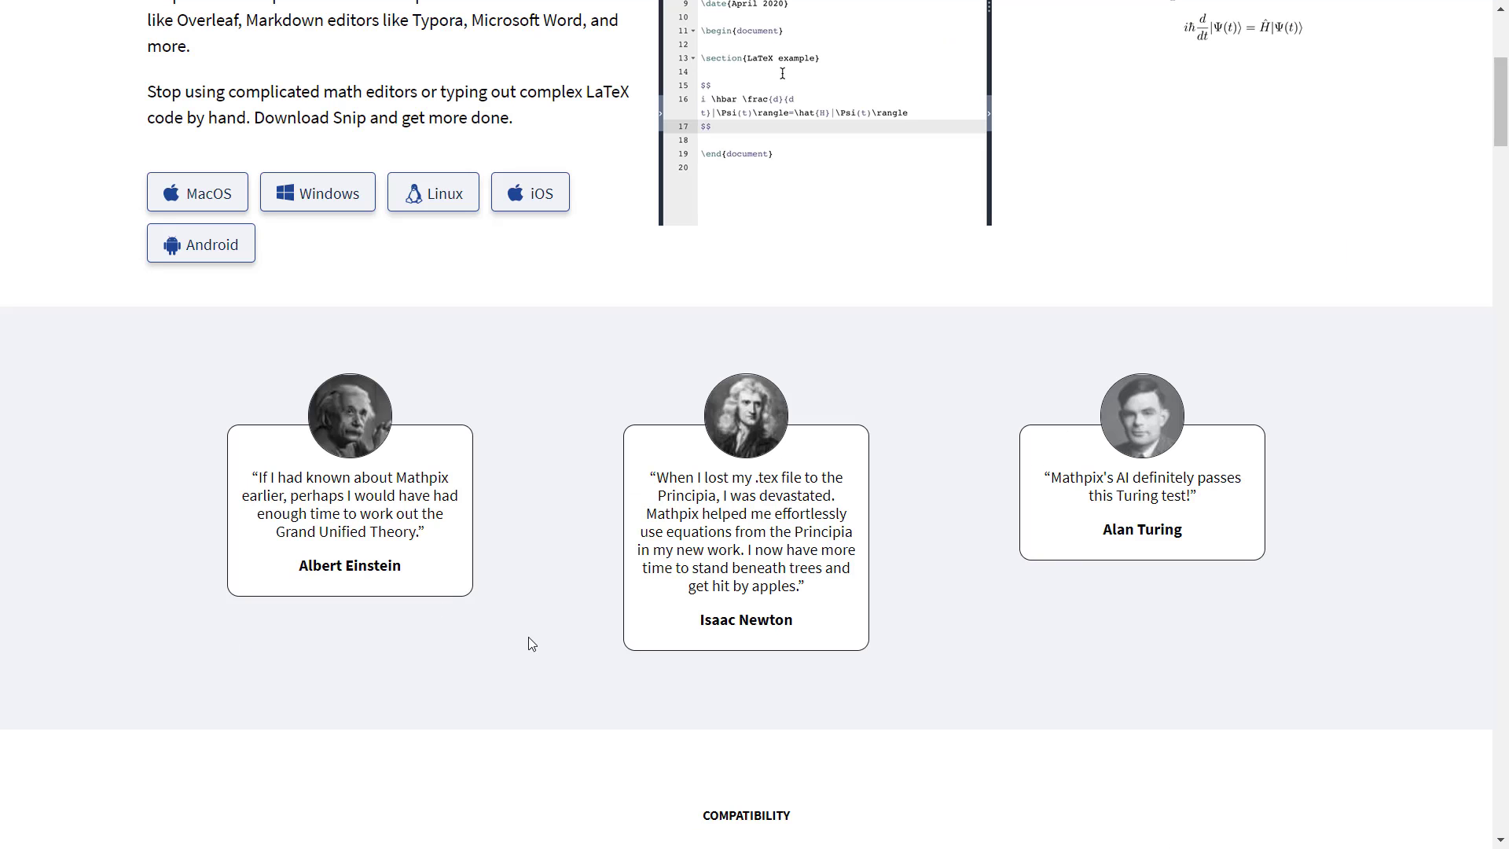
left_click_drag(800, 602, 646, 477)
left_click(646, 478)
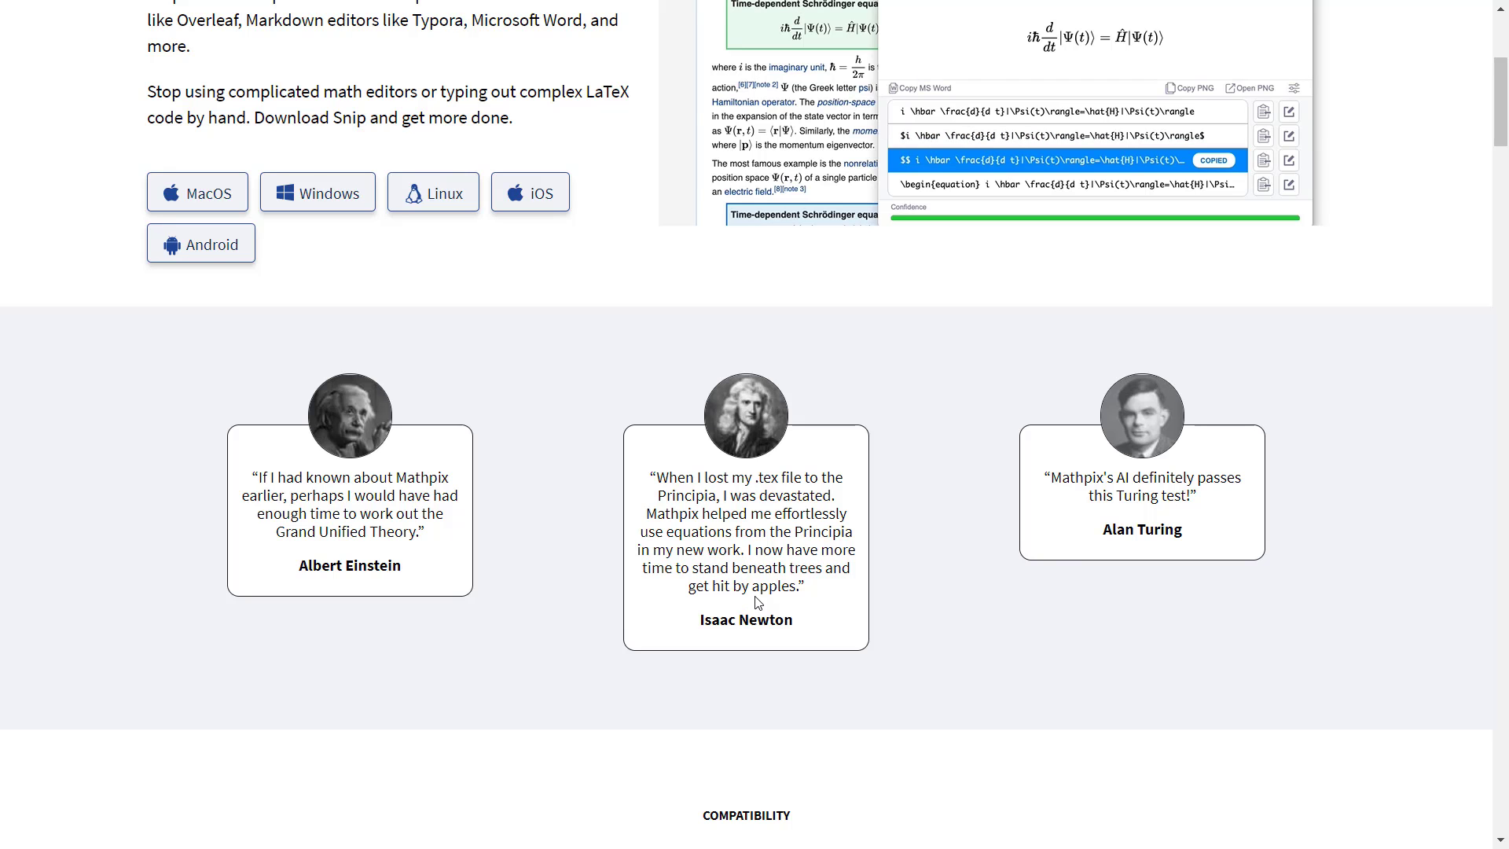
scroll(757, 603, "up", 4)
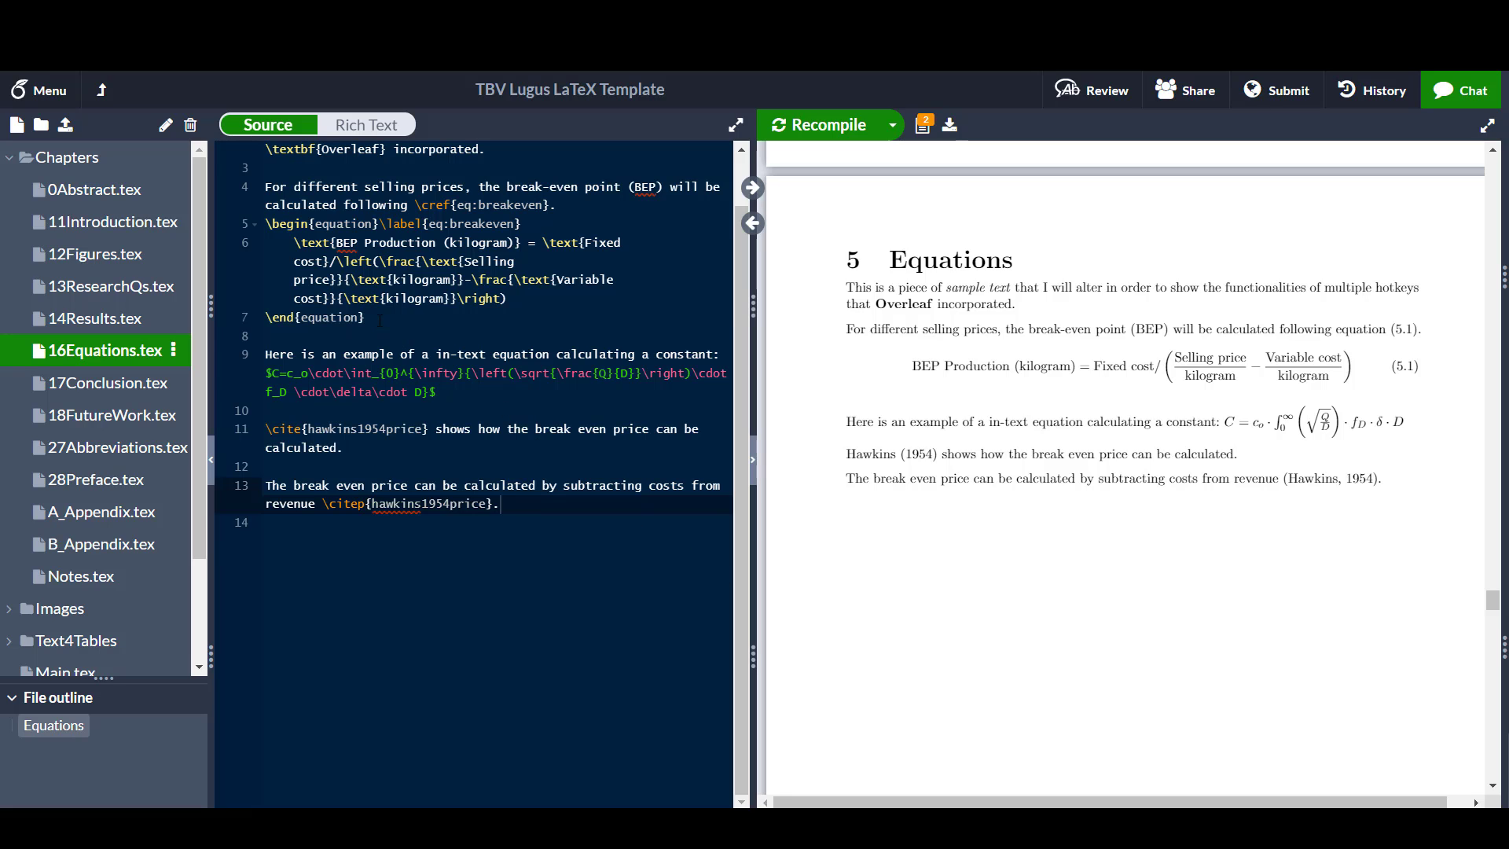
- Compare the source of the numbered break-even equation and the in-text equation, including the equation's number, label and \cref reference
left_click_drag(380, 320, 268, 224)
left_click(267, 224)
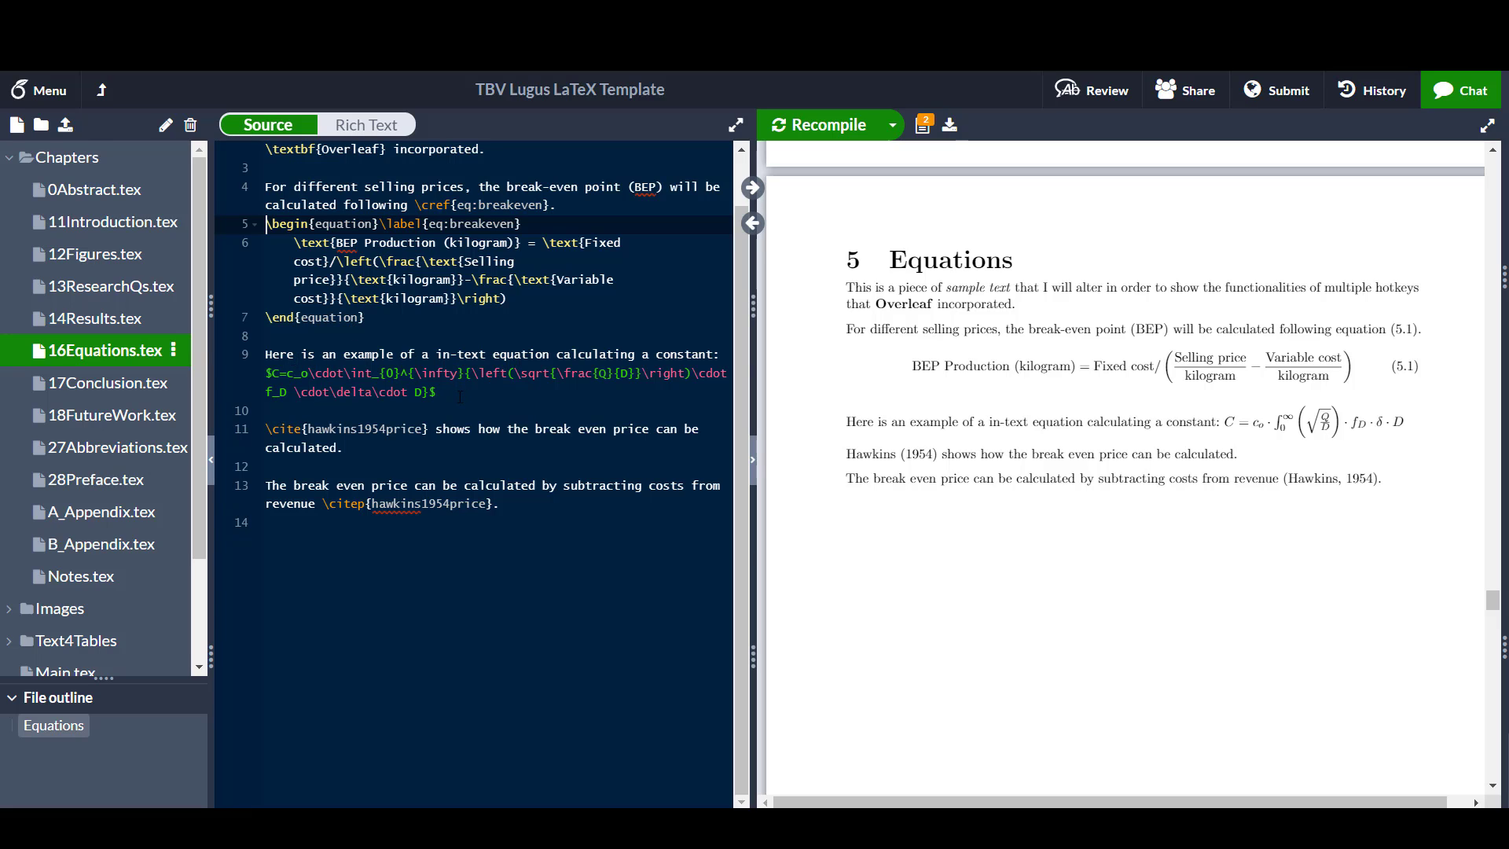
left_click_drag(459, 395, 270, 385)
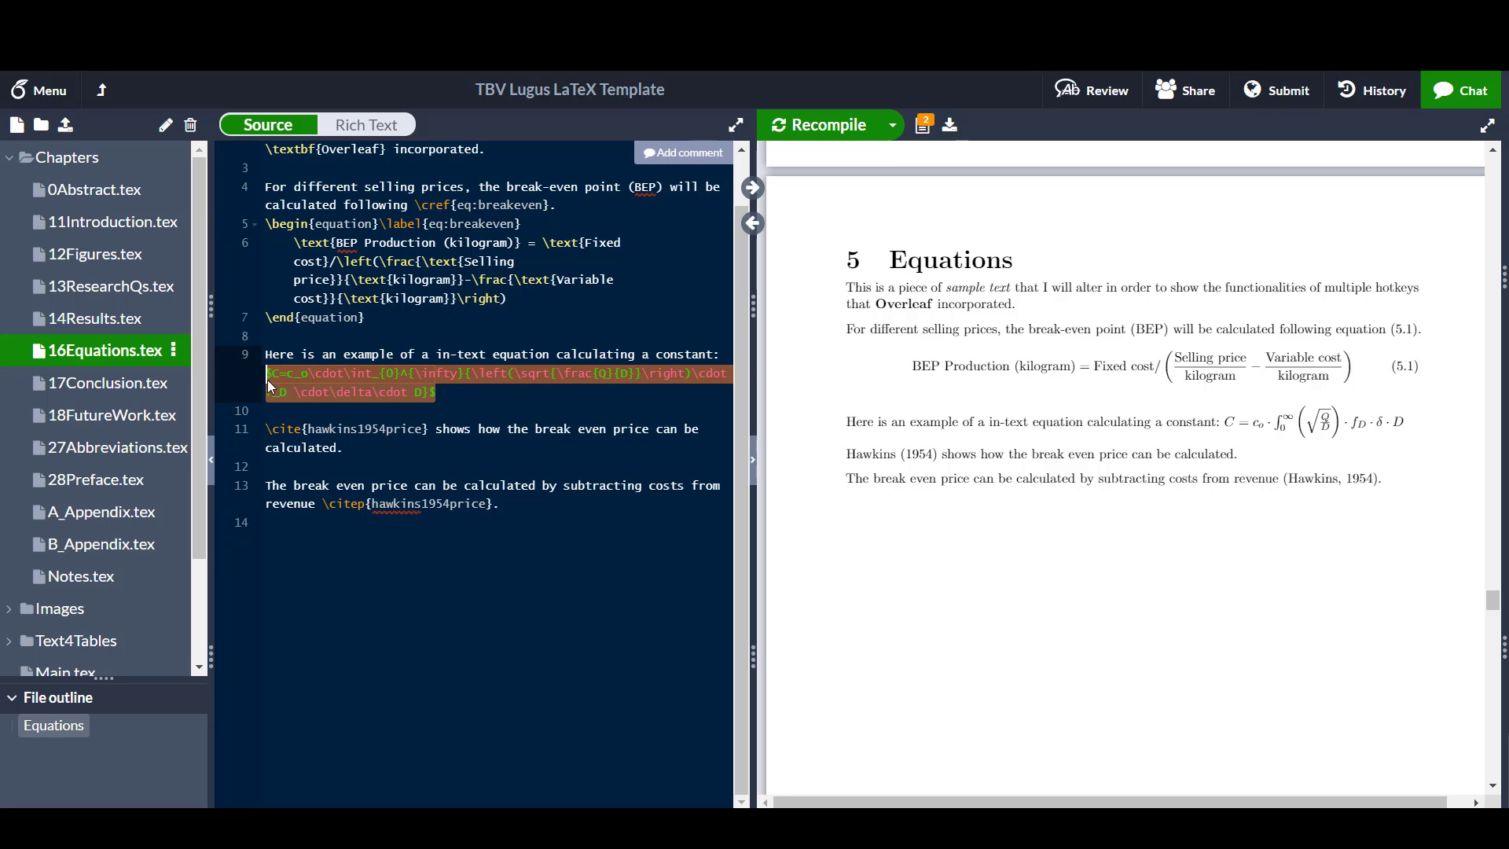
key("Left")
left_click(449, 393)
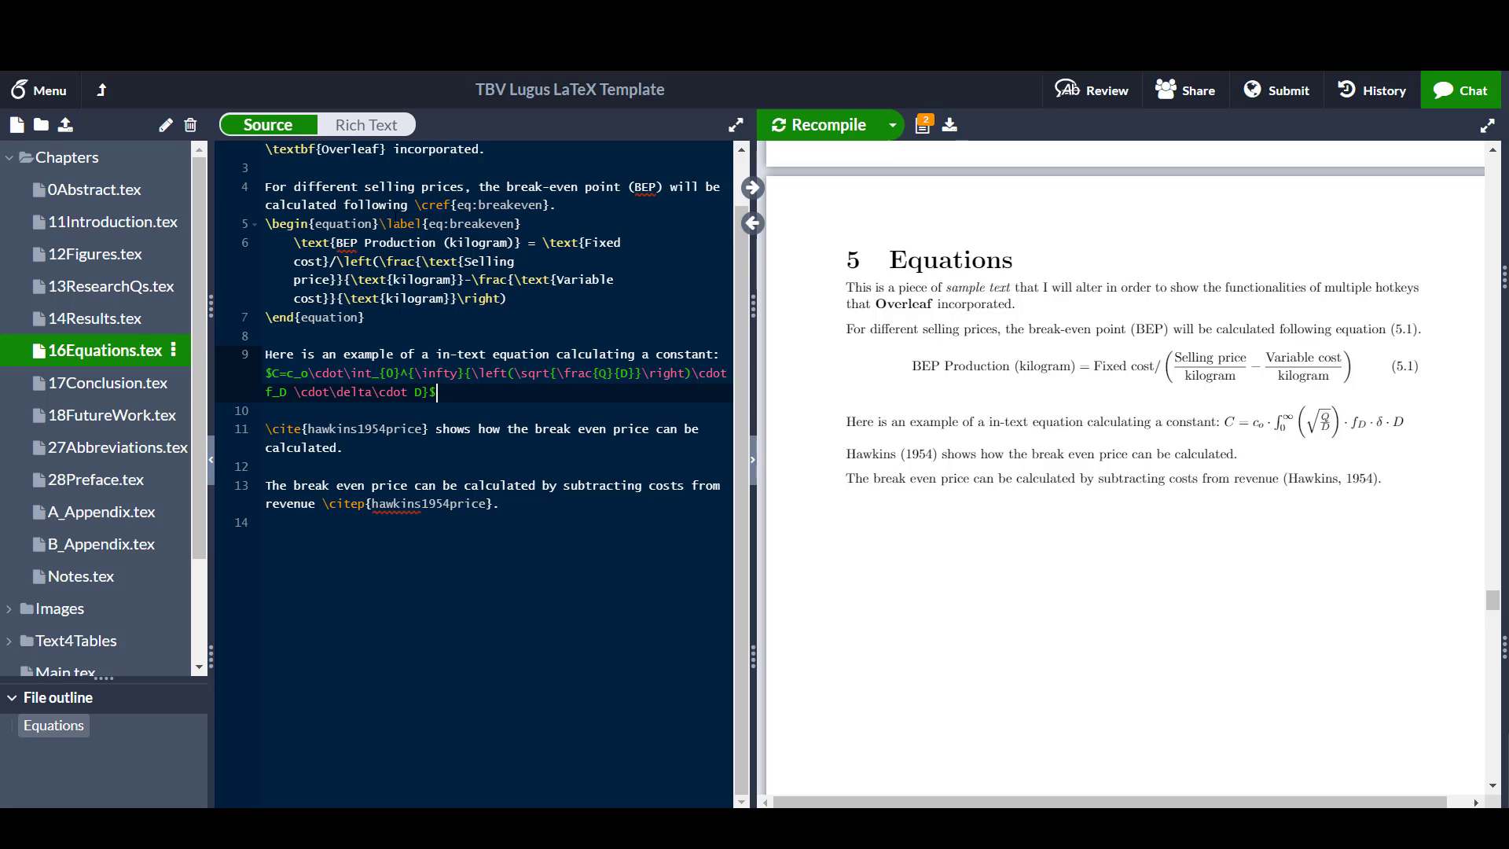
double_click(1403, 366)
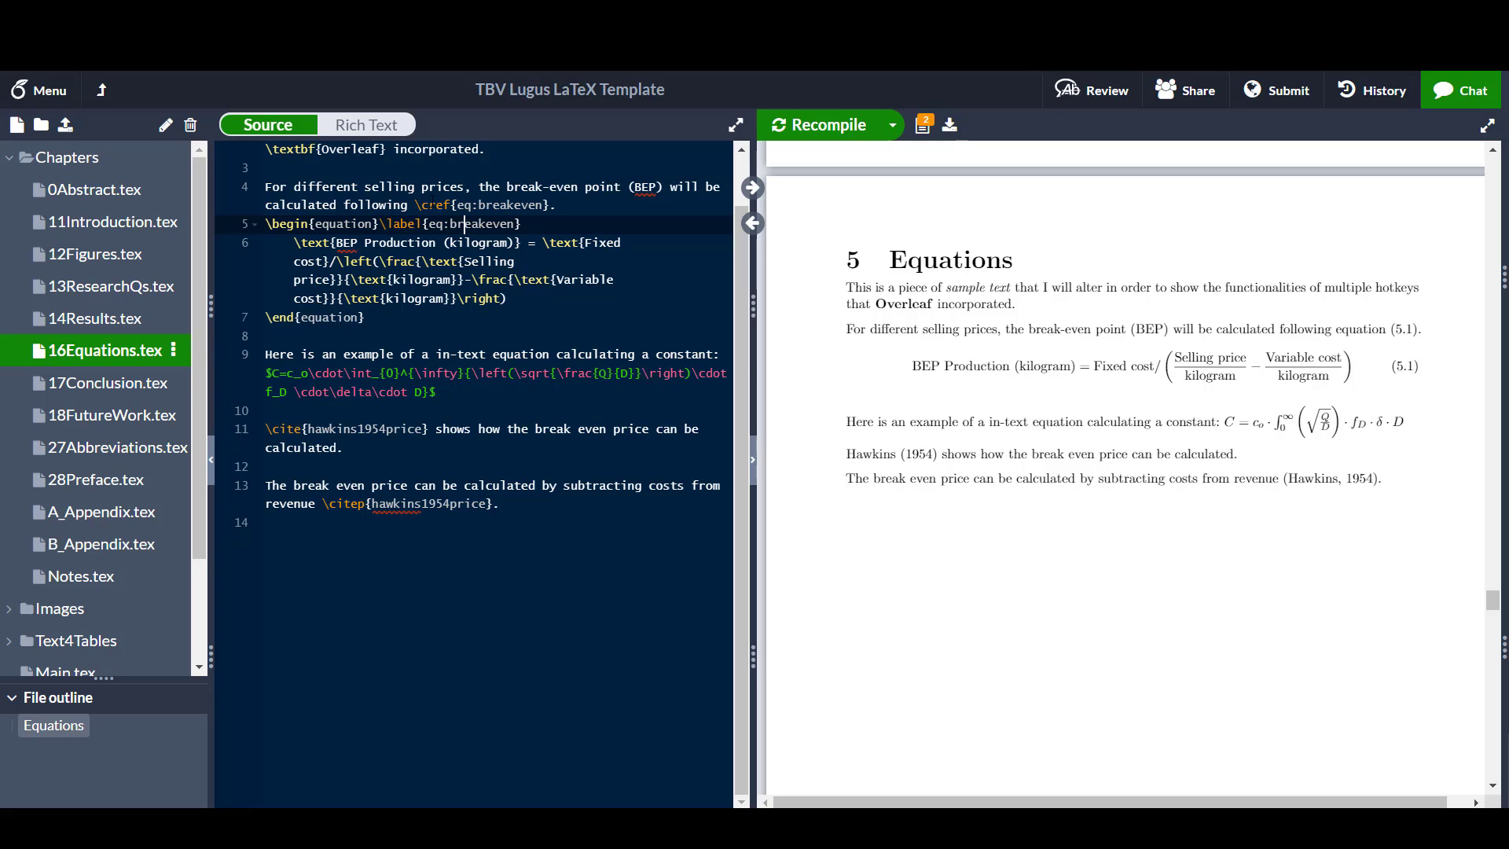
left_click(436, 205)
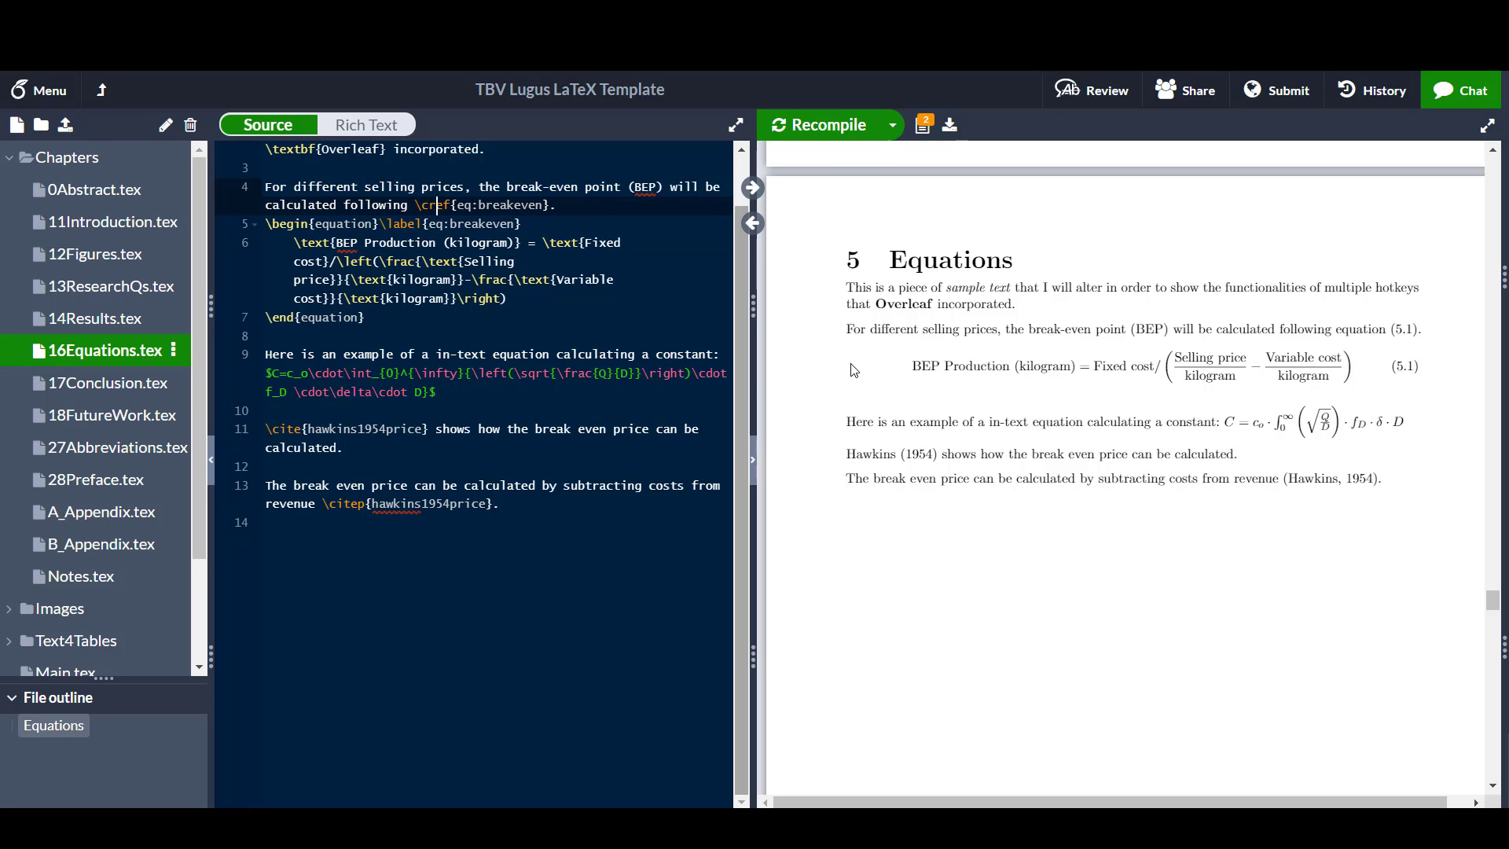
key("ctrl+alt+Right")
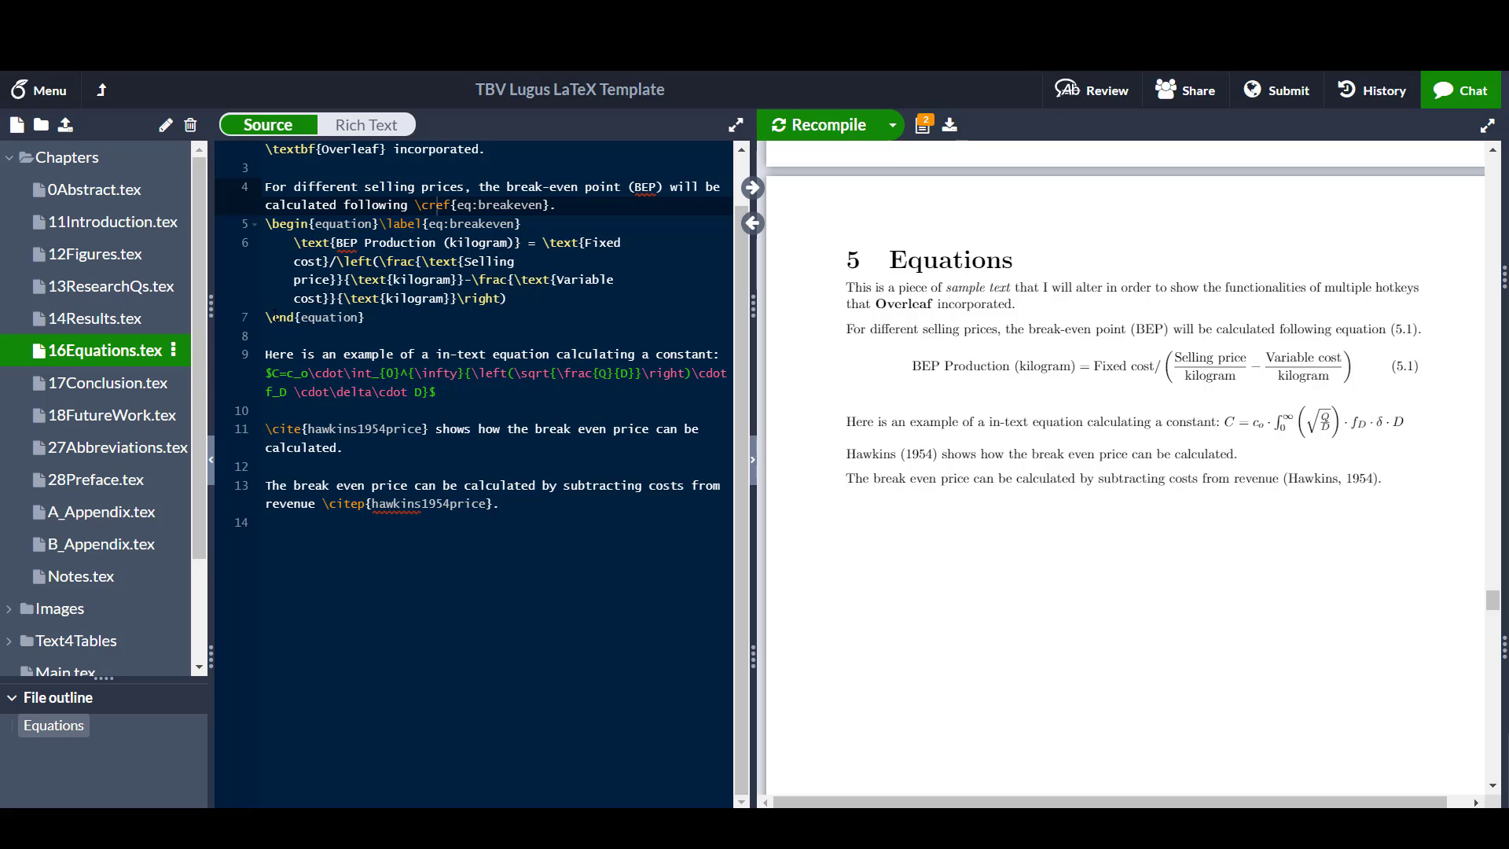
- Examine the dollar-sign delimiters and the opening terms of the in-text equation in the source
left_click(273, 372)
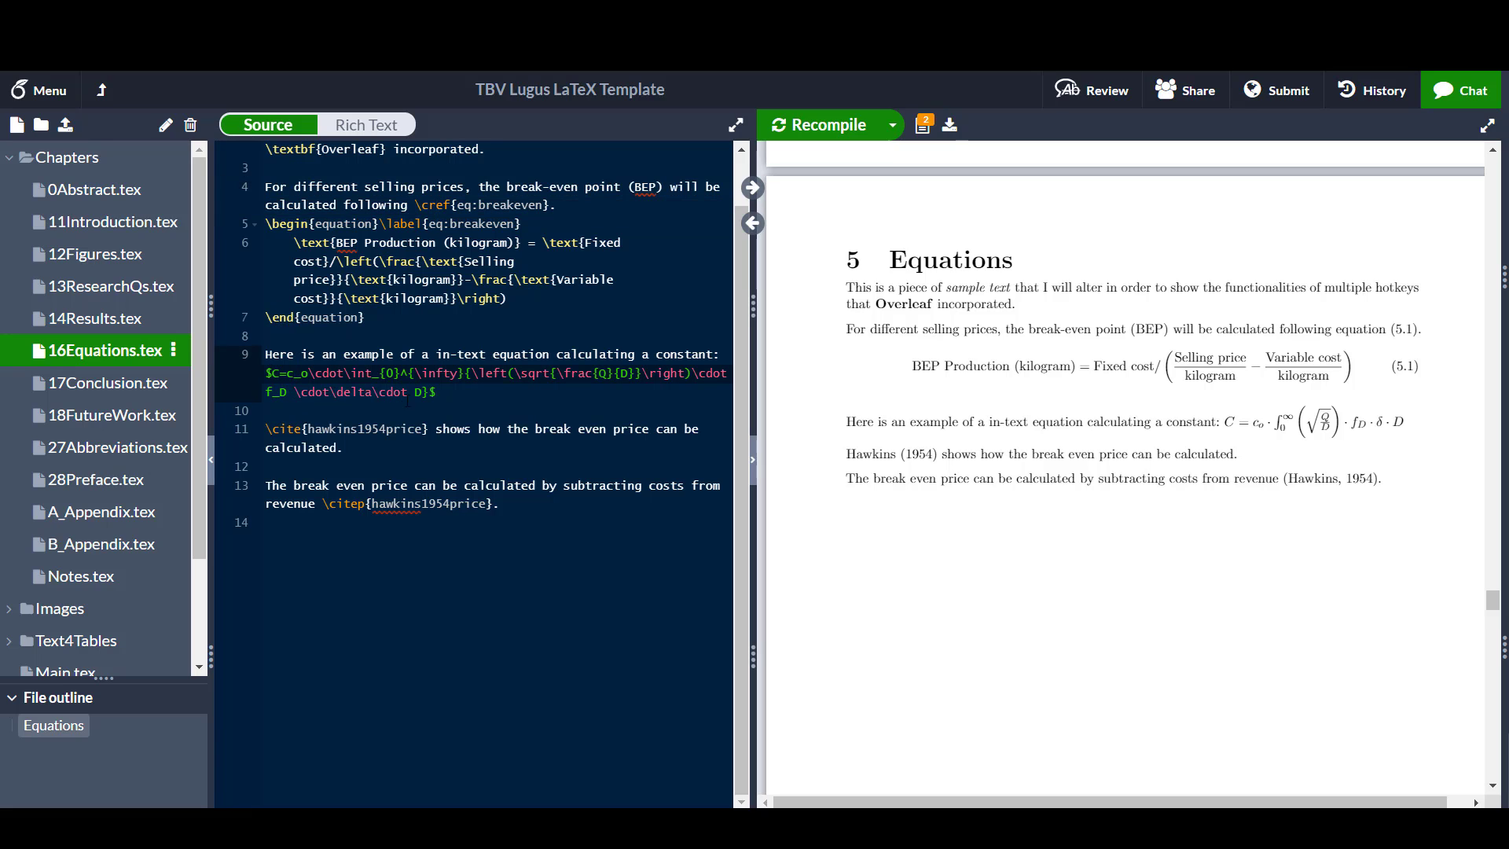
left_click(438, 391)
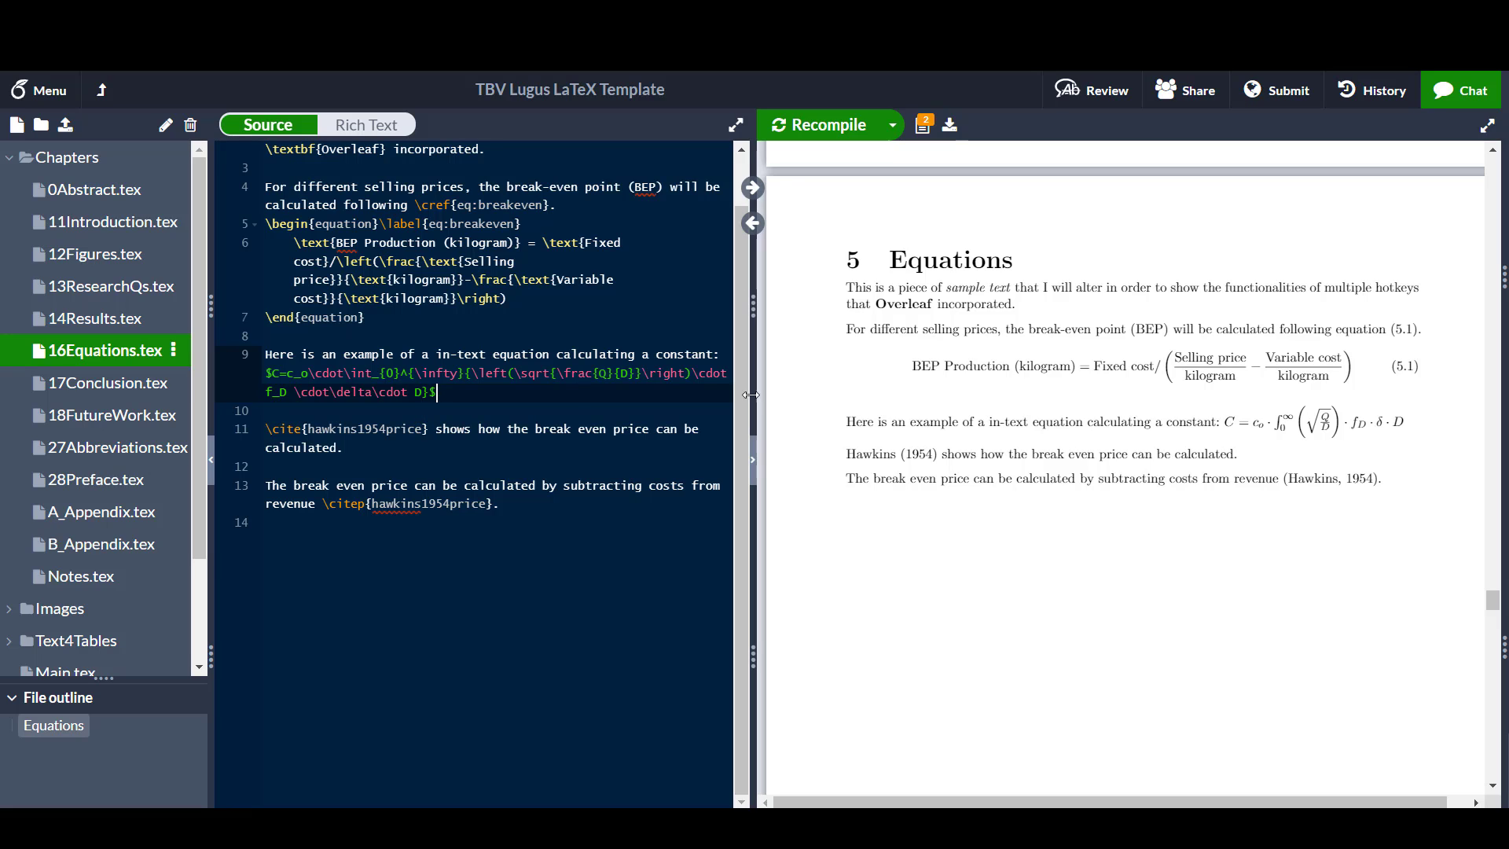
left_click_drag(438, 392, 309, 375)
left_click(270, 374)
left_click(307, 373)
key("Left")
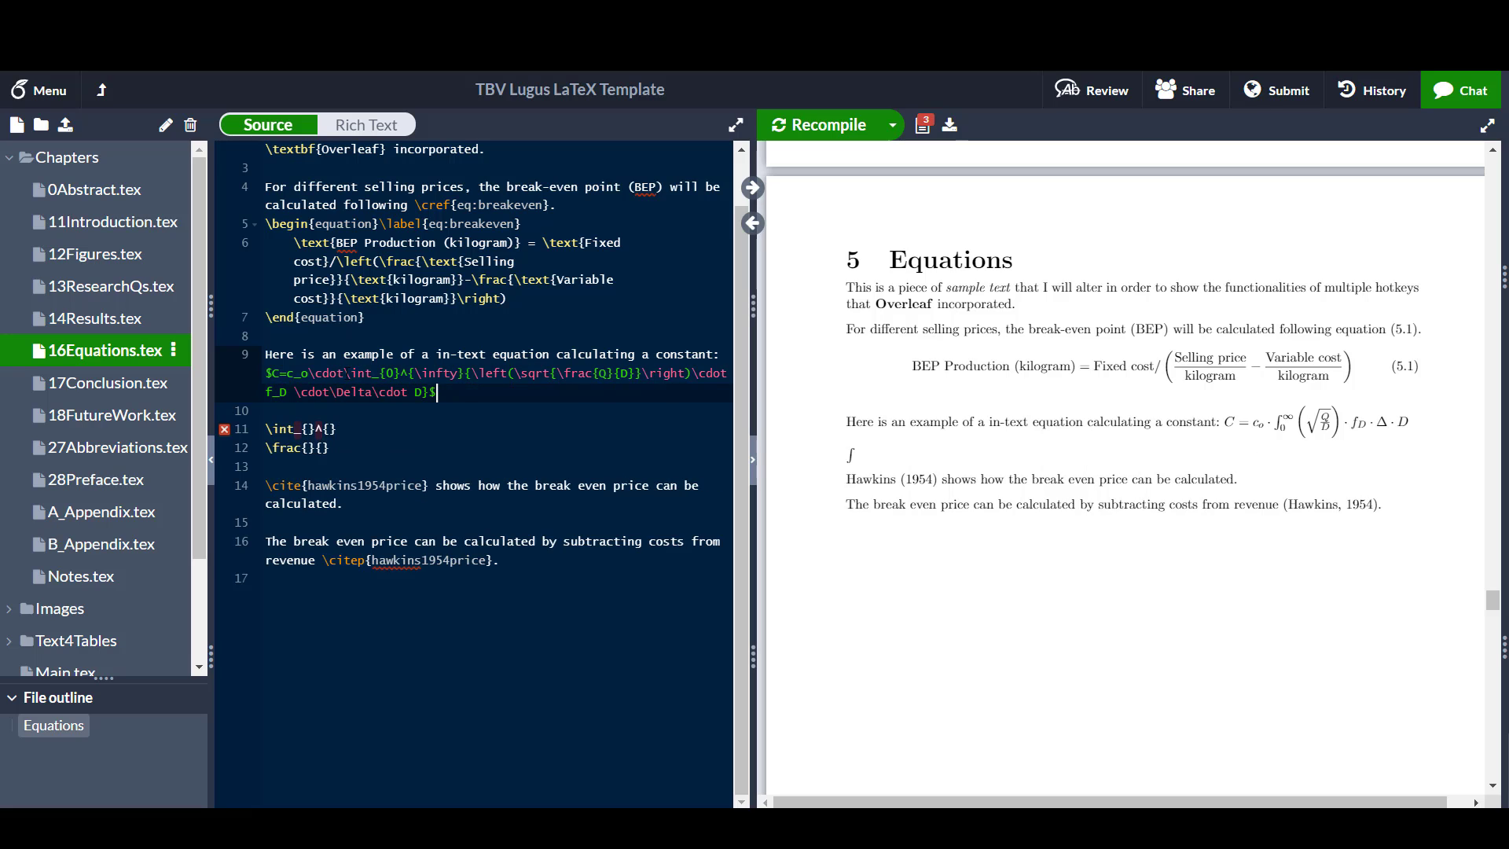
- Examine the integral code in the in-text equation, including its lower-limit and upper-limit syntax, against the rendered integral
left_click_drag(343, 373, 466, 376)
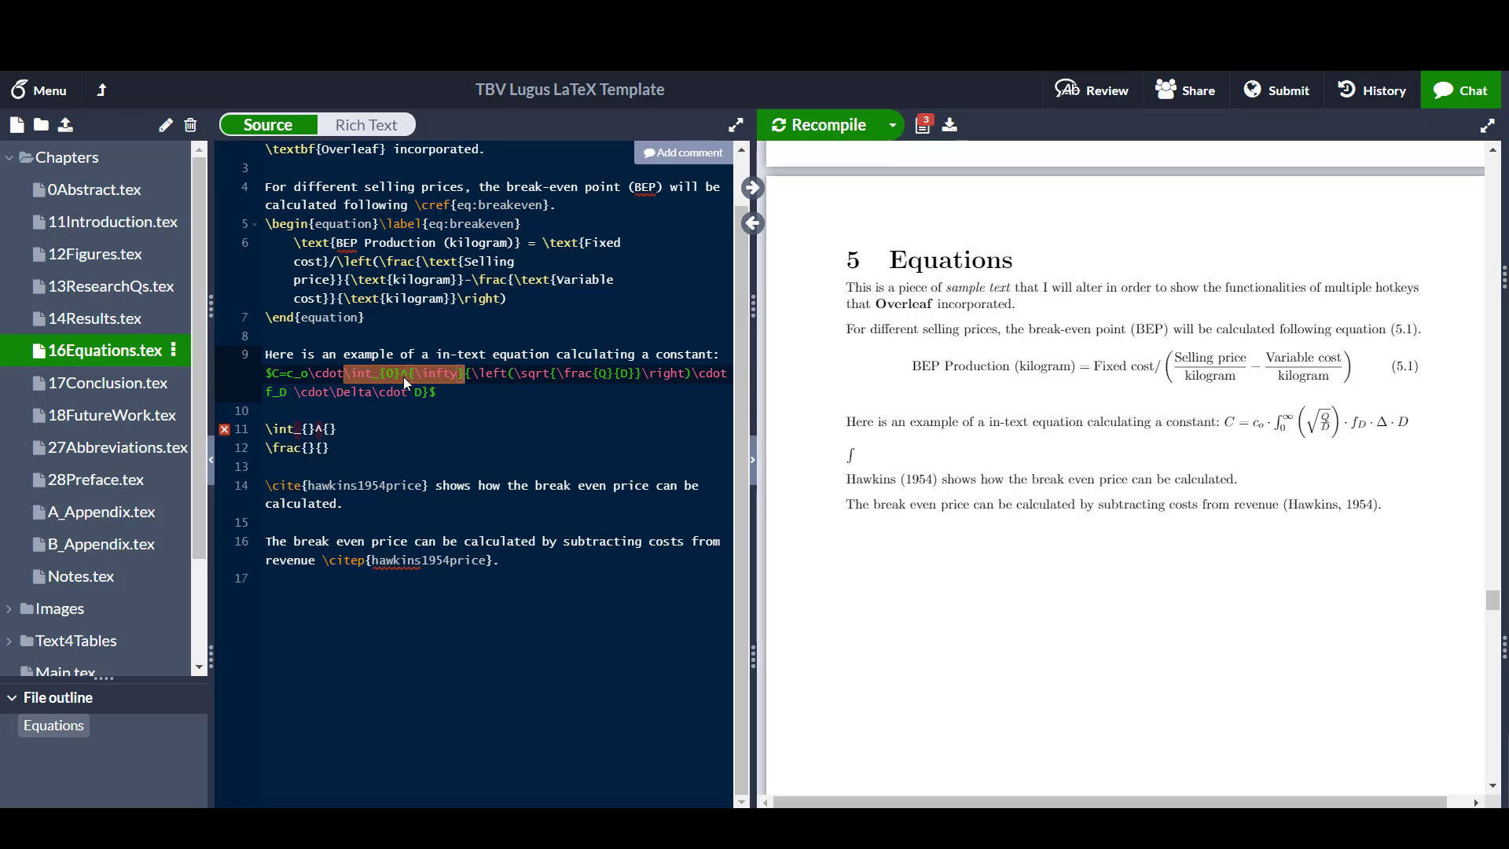
left_click(455, 372)
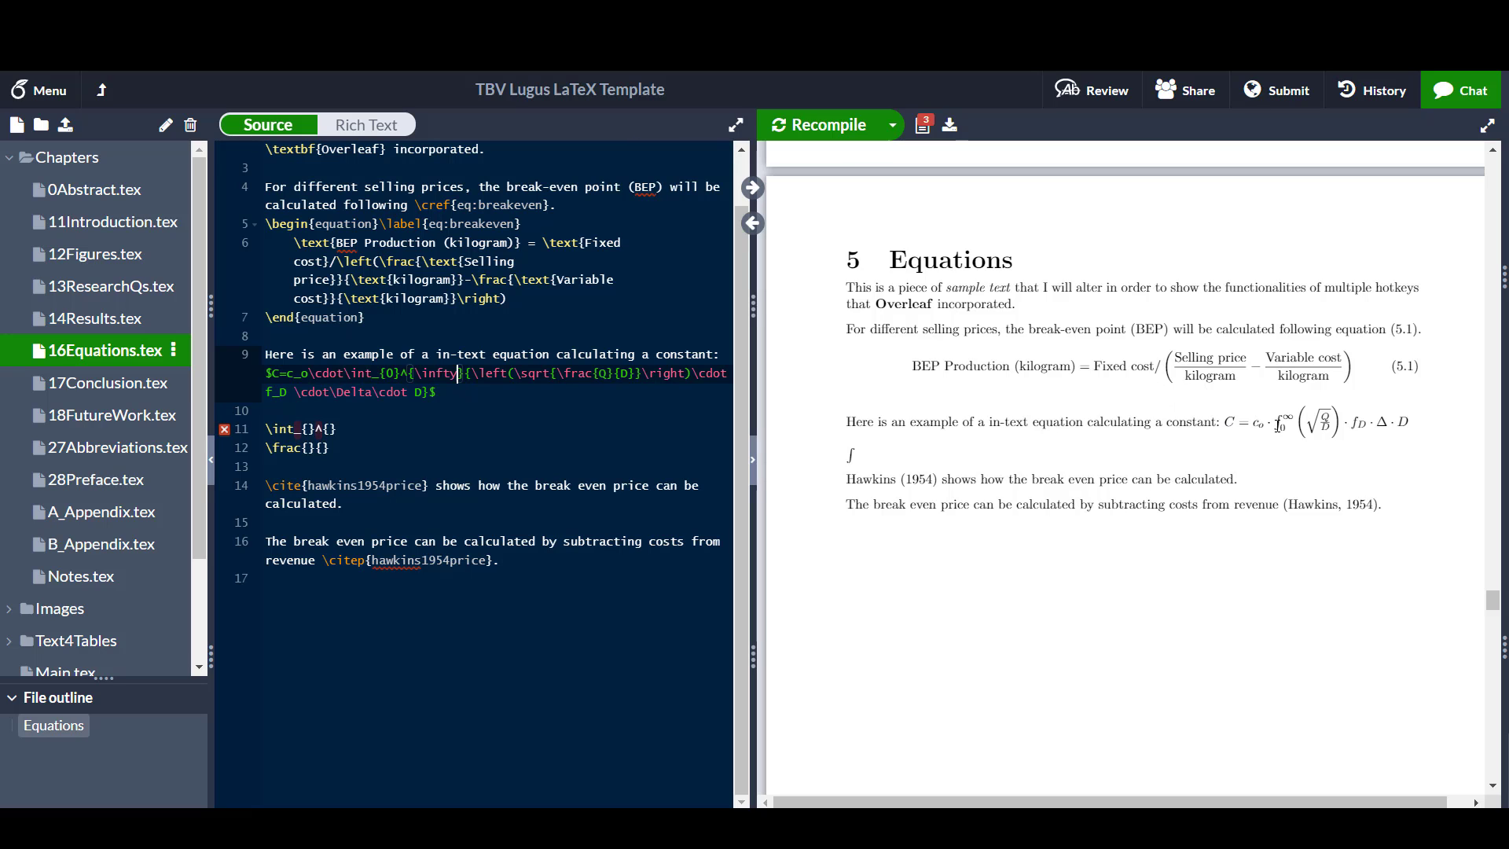
left_click_drag(1156, 385, 1284, 426)
left_click(381, 372)
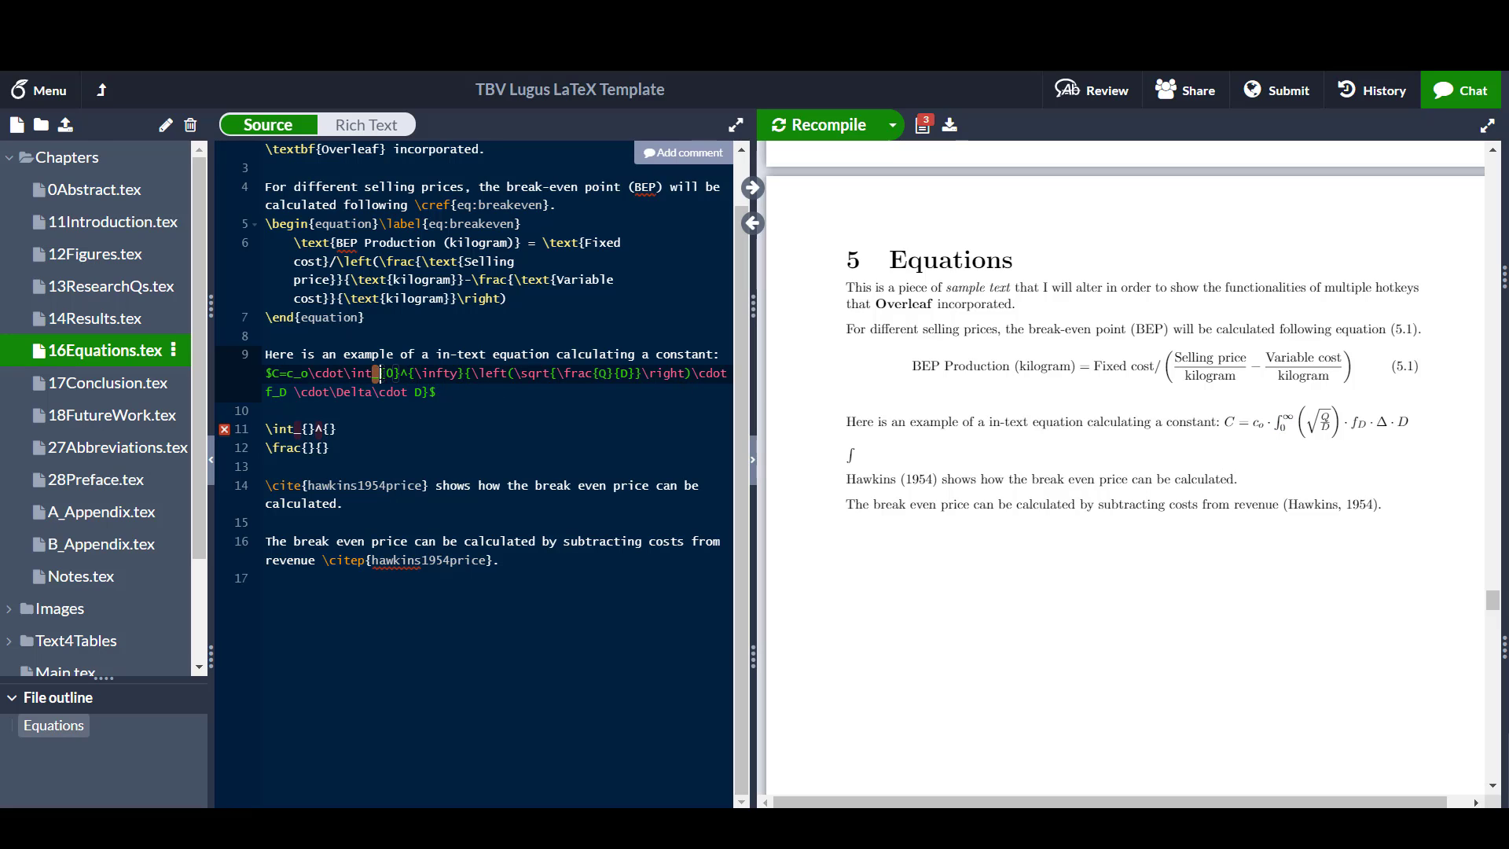
left_click_drag(382, 373, 403, 373)
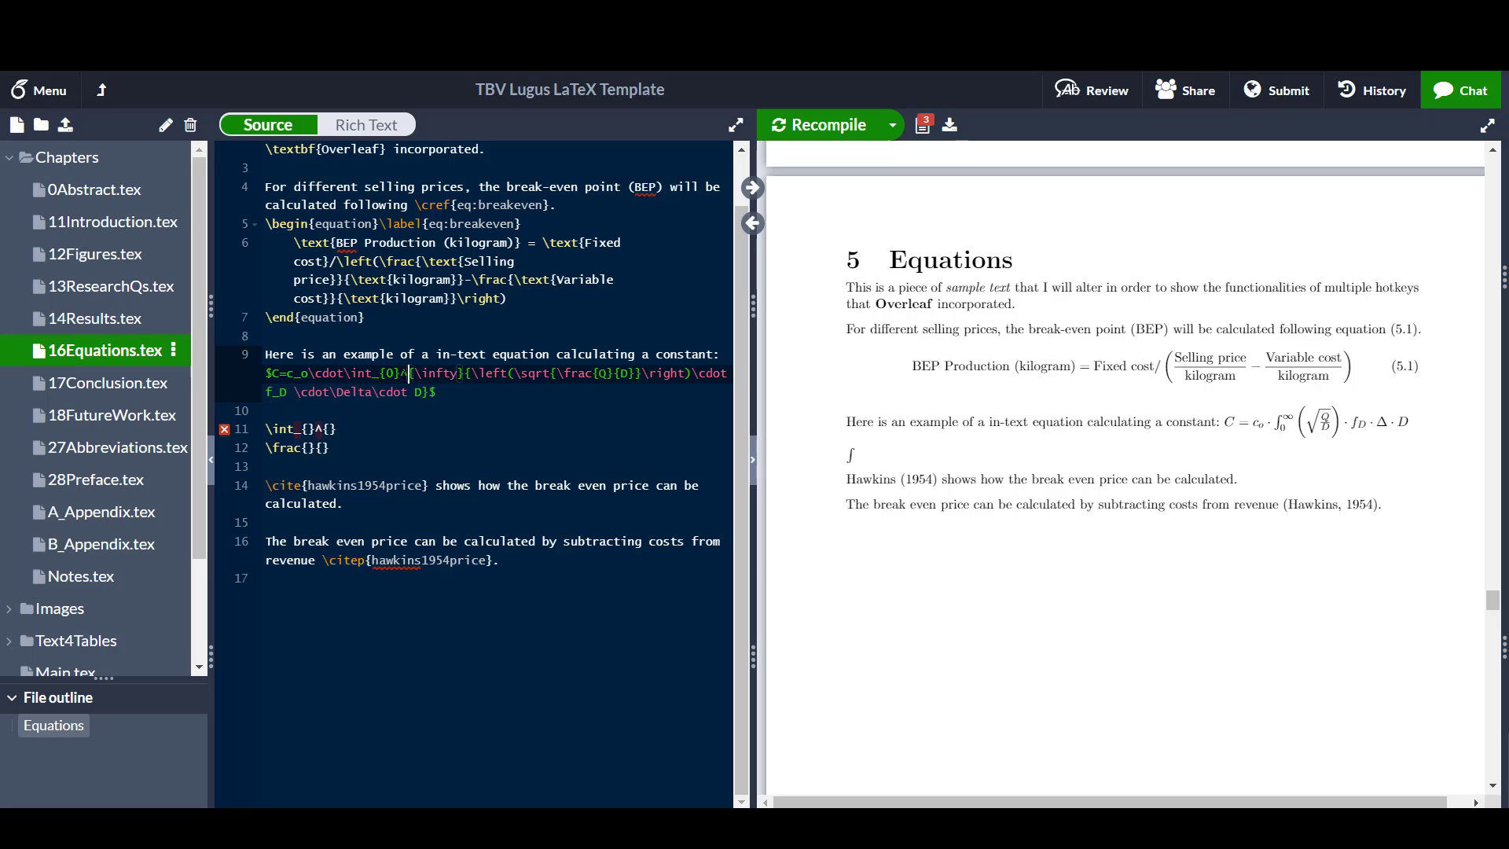
left_click(408, 373)
left_click_drag(405, 372, 453, 373)
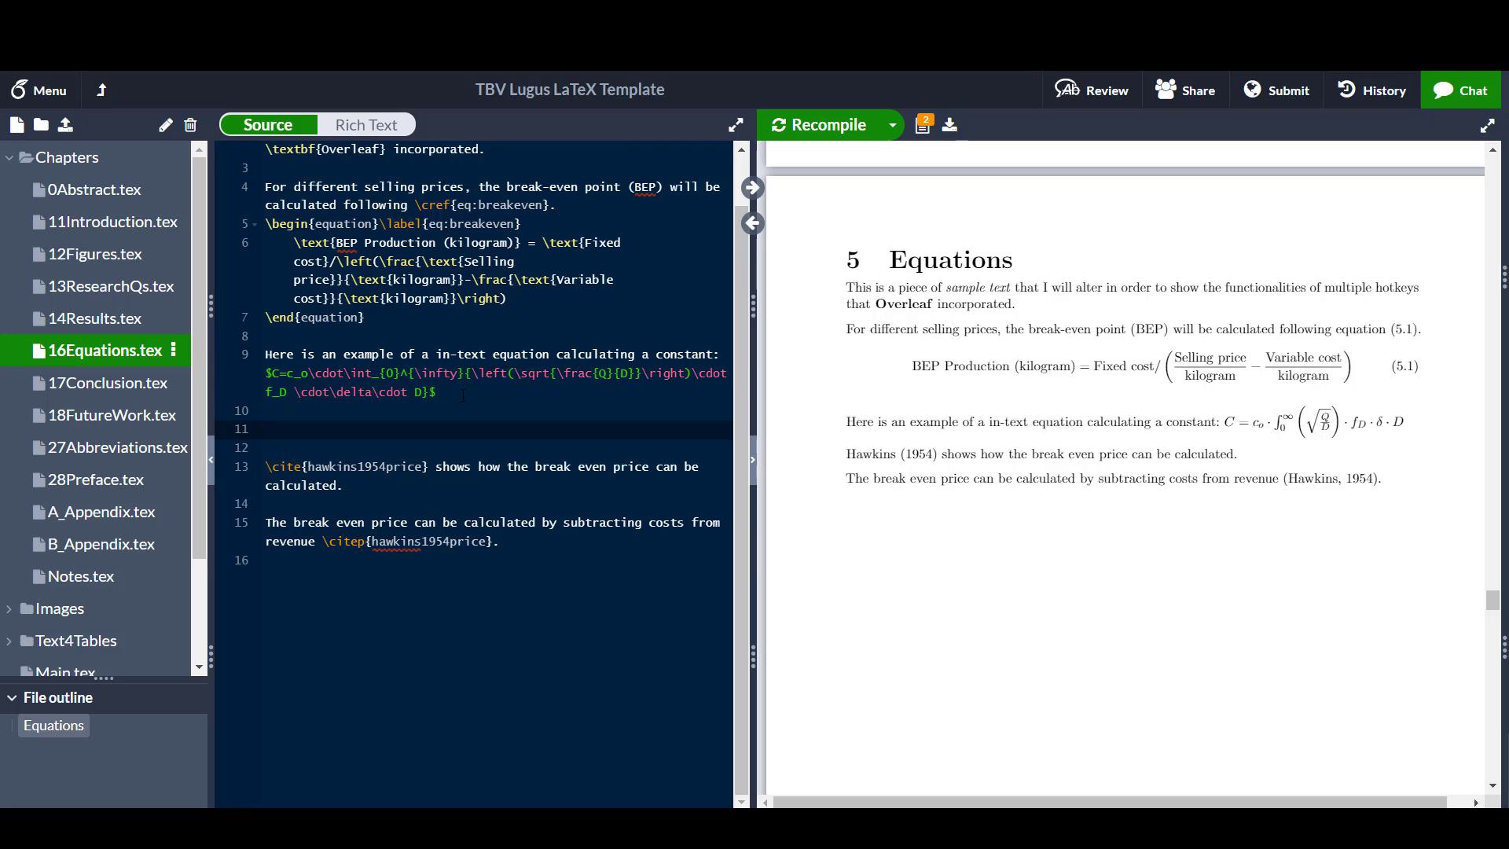
- Add \int_{}^{} and \frac{}{} on two consecutive lines below the in-text equation
type("int")
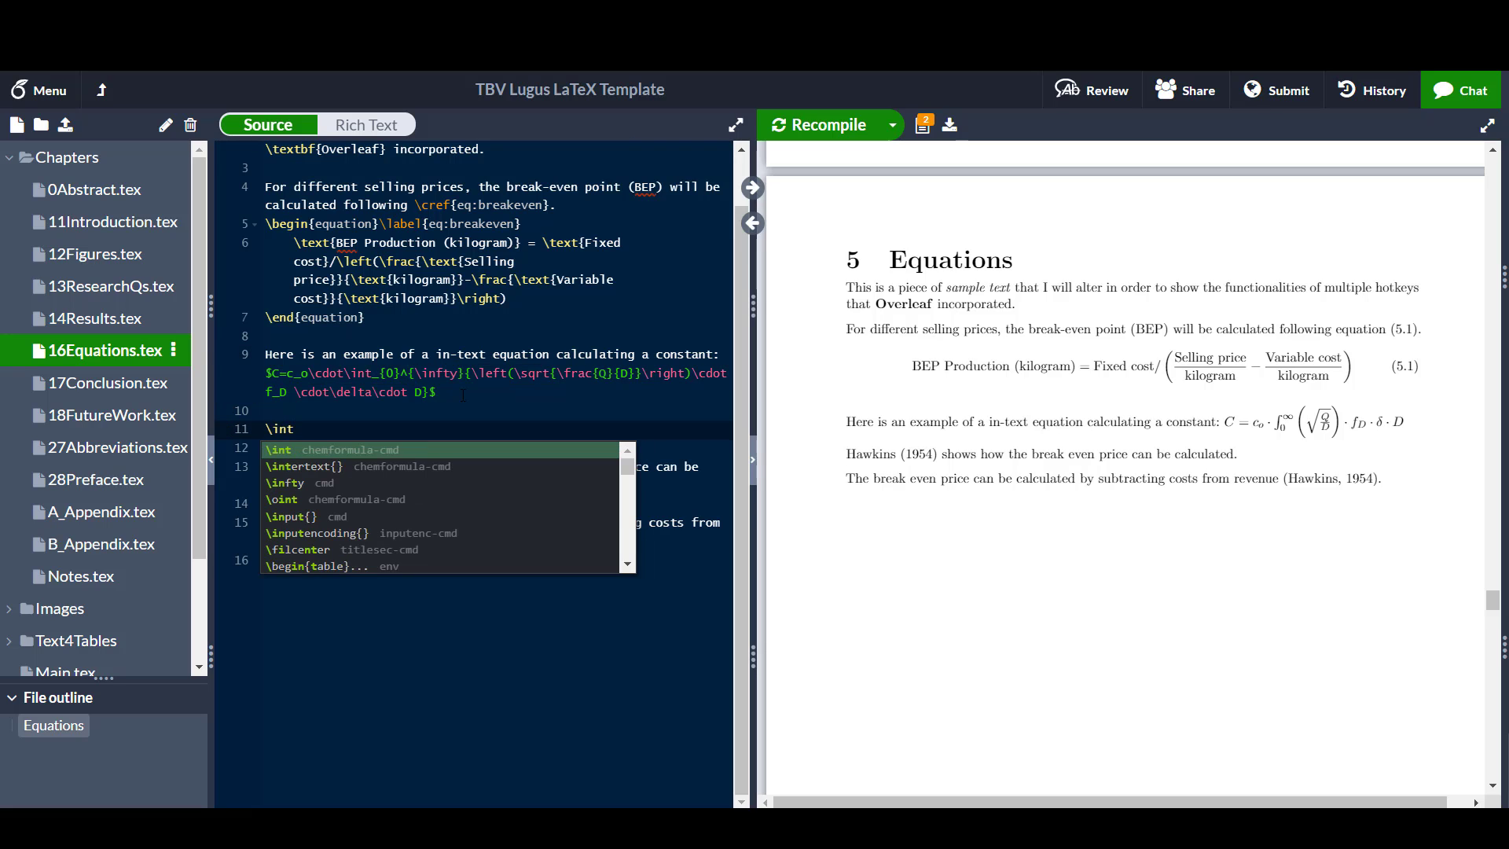
type("_{}")
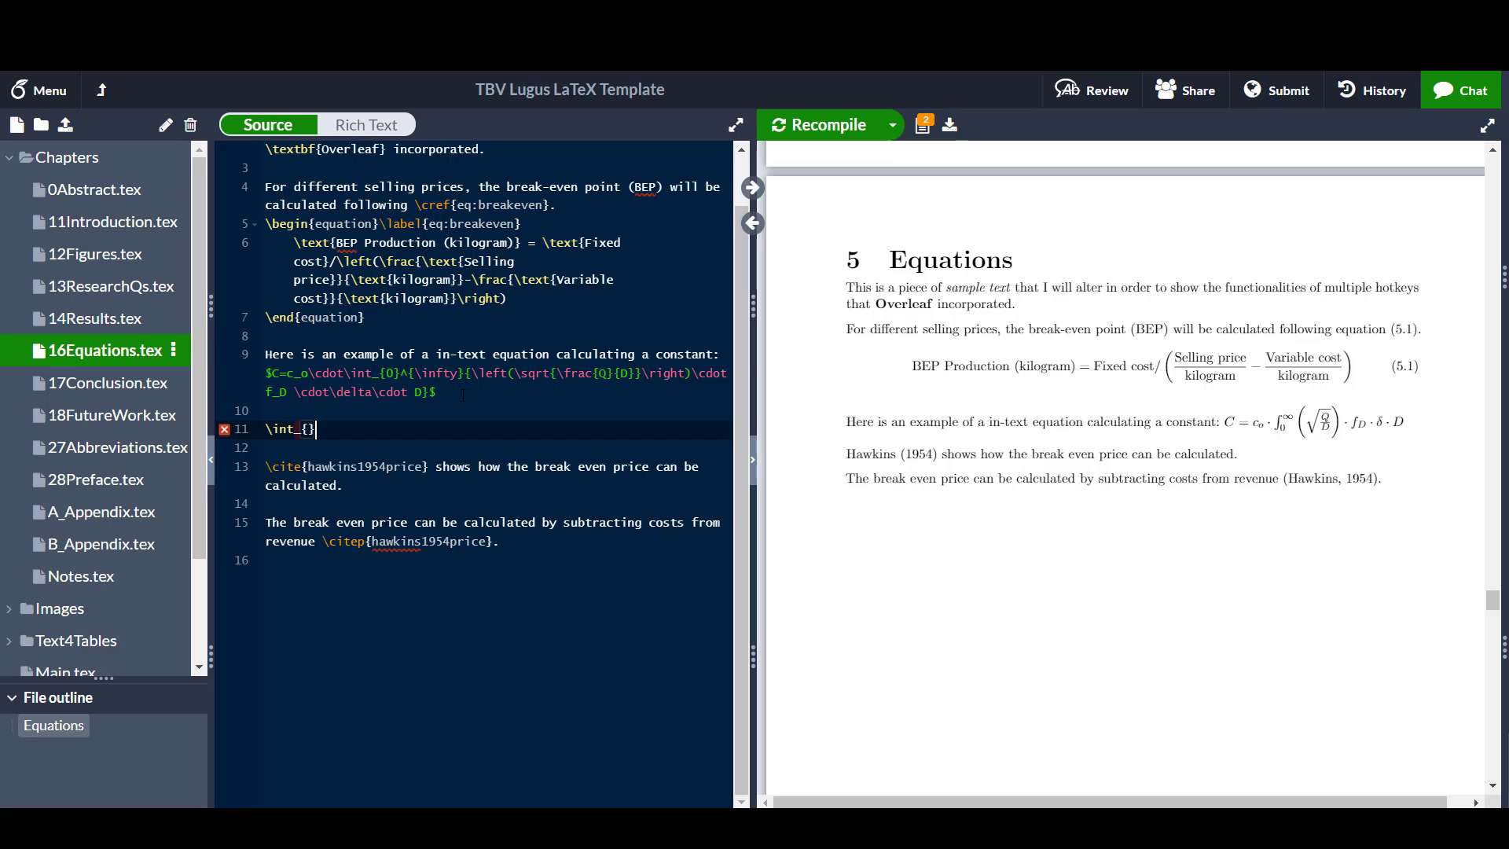
type("^{}")
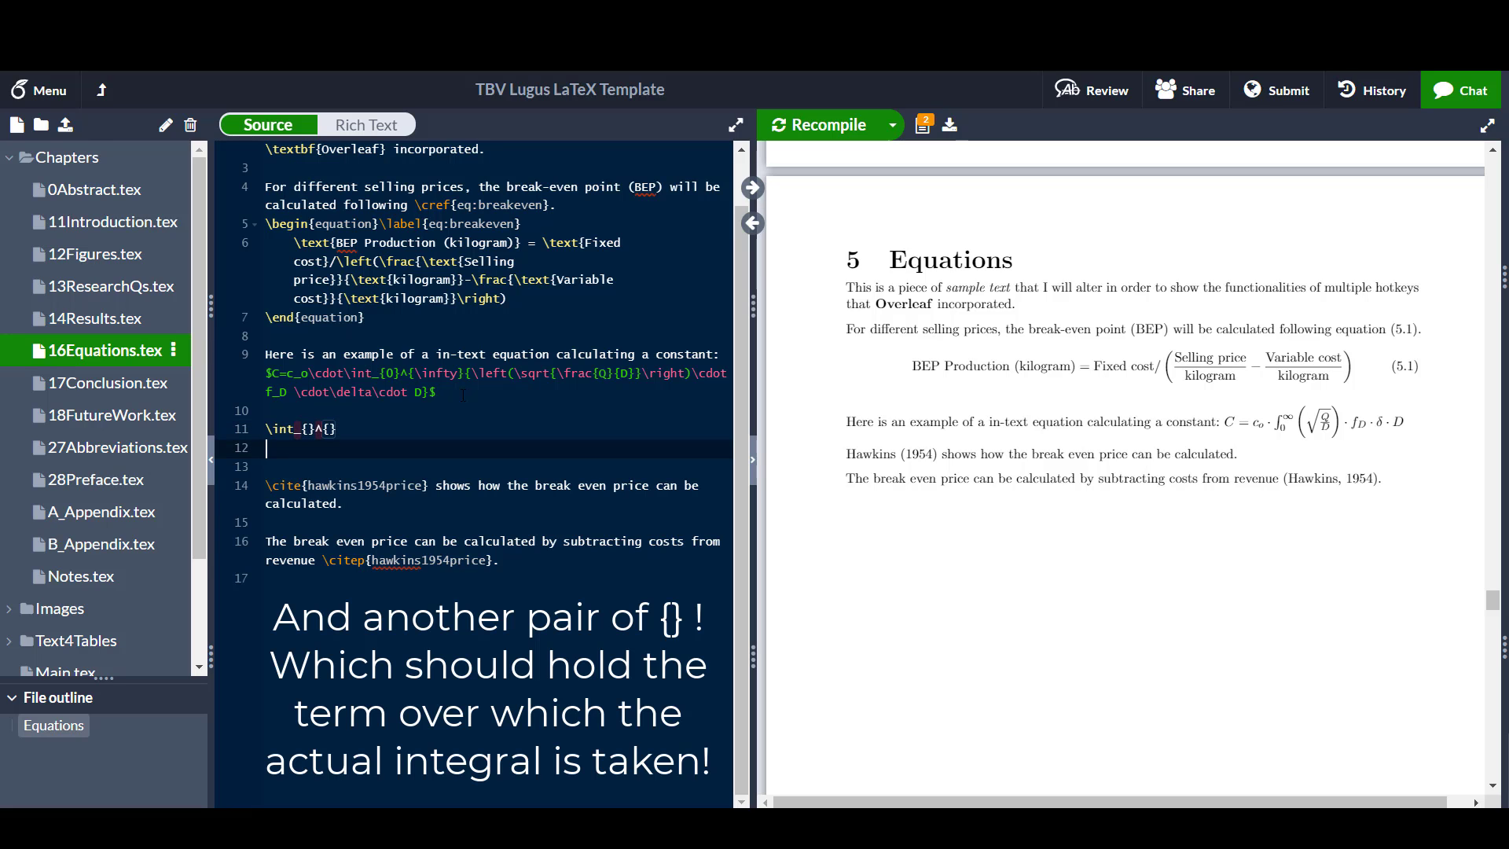
key("Return")
type("r")
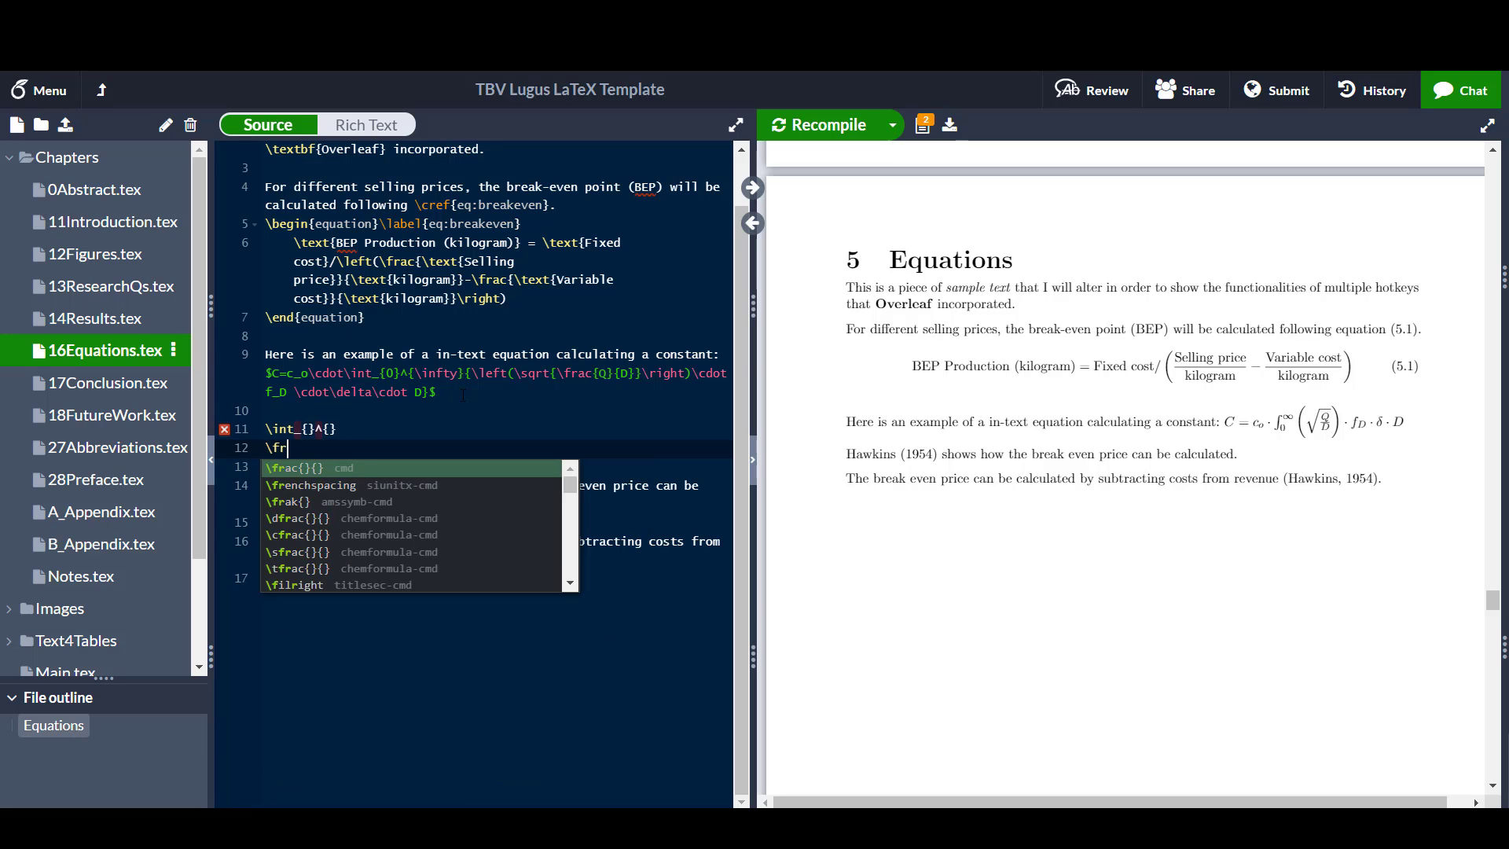
type("ac{}{}")
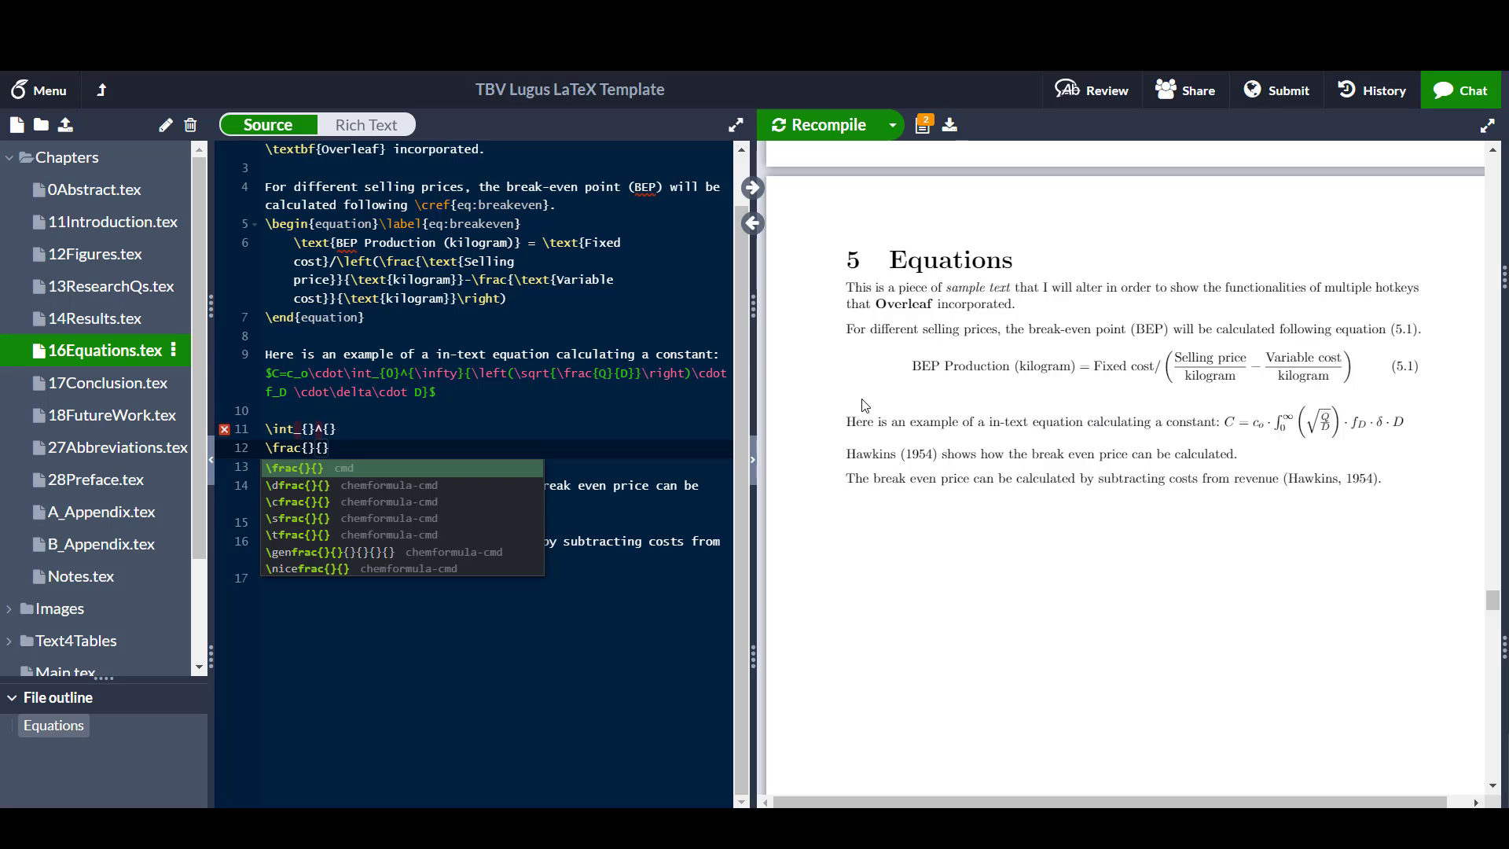
key("Escape")
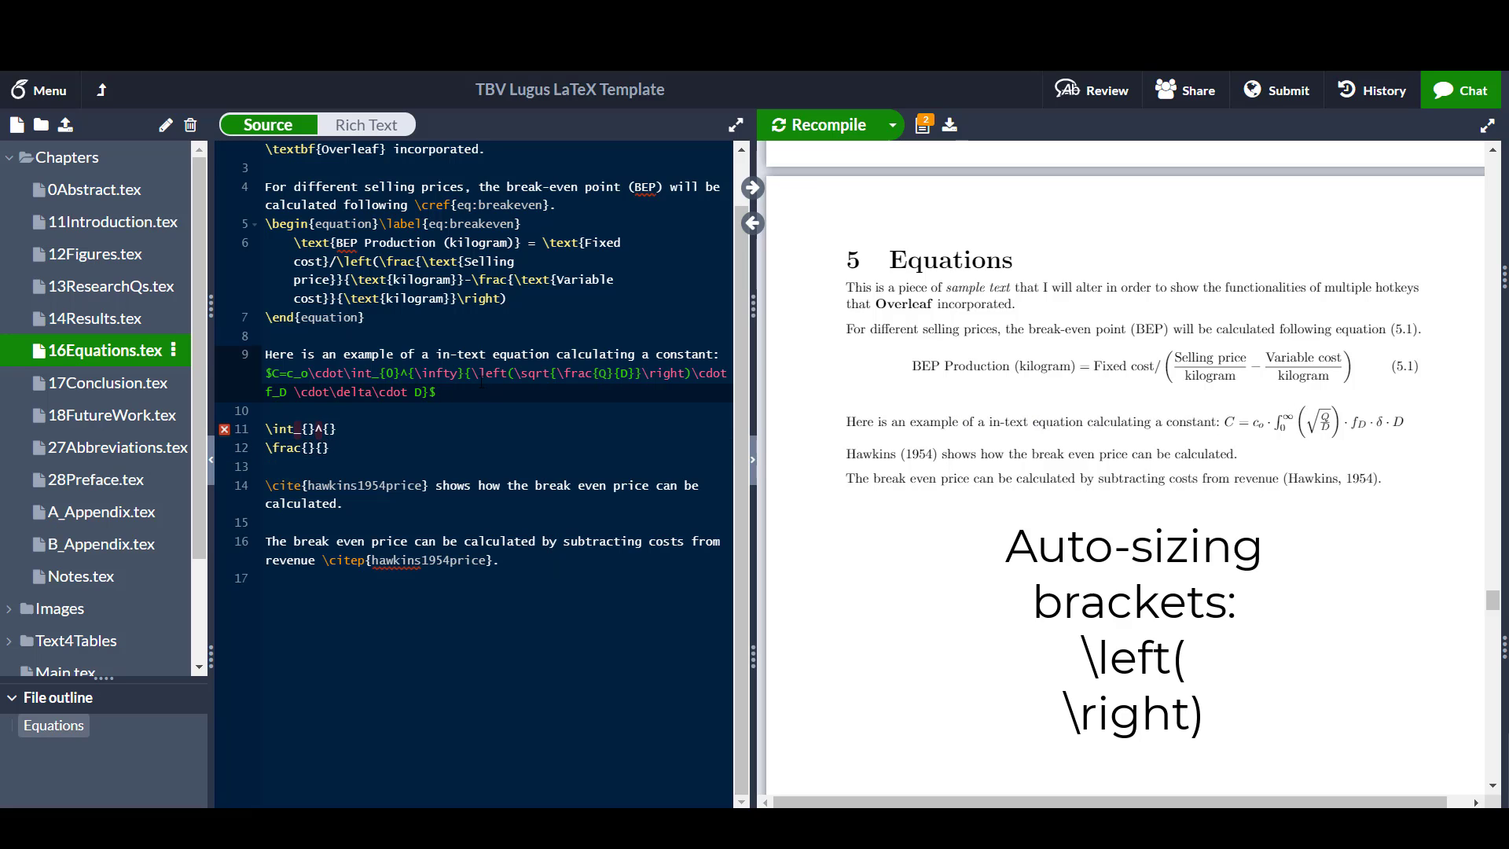
- Examine the auto-sizing \left( and \right) brackets and the \sqrt command with its opening brace in the in-text equation
left_click(473, 374)
left_click_drag(472, 373, 500, 374)
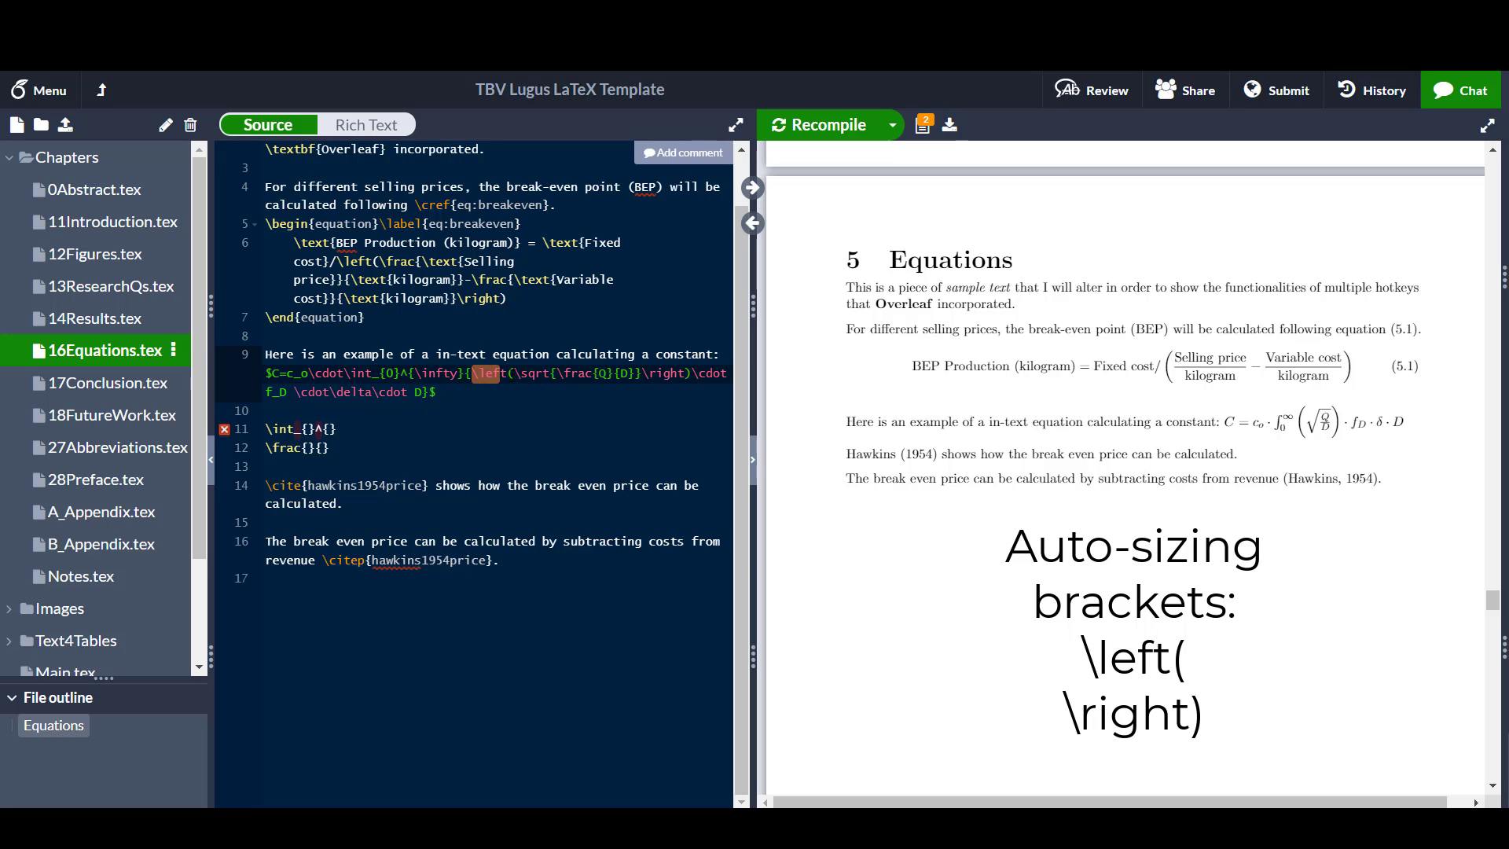
left_click(516, 374)
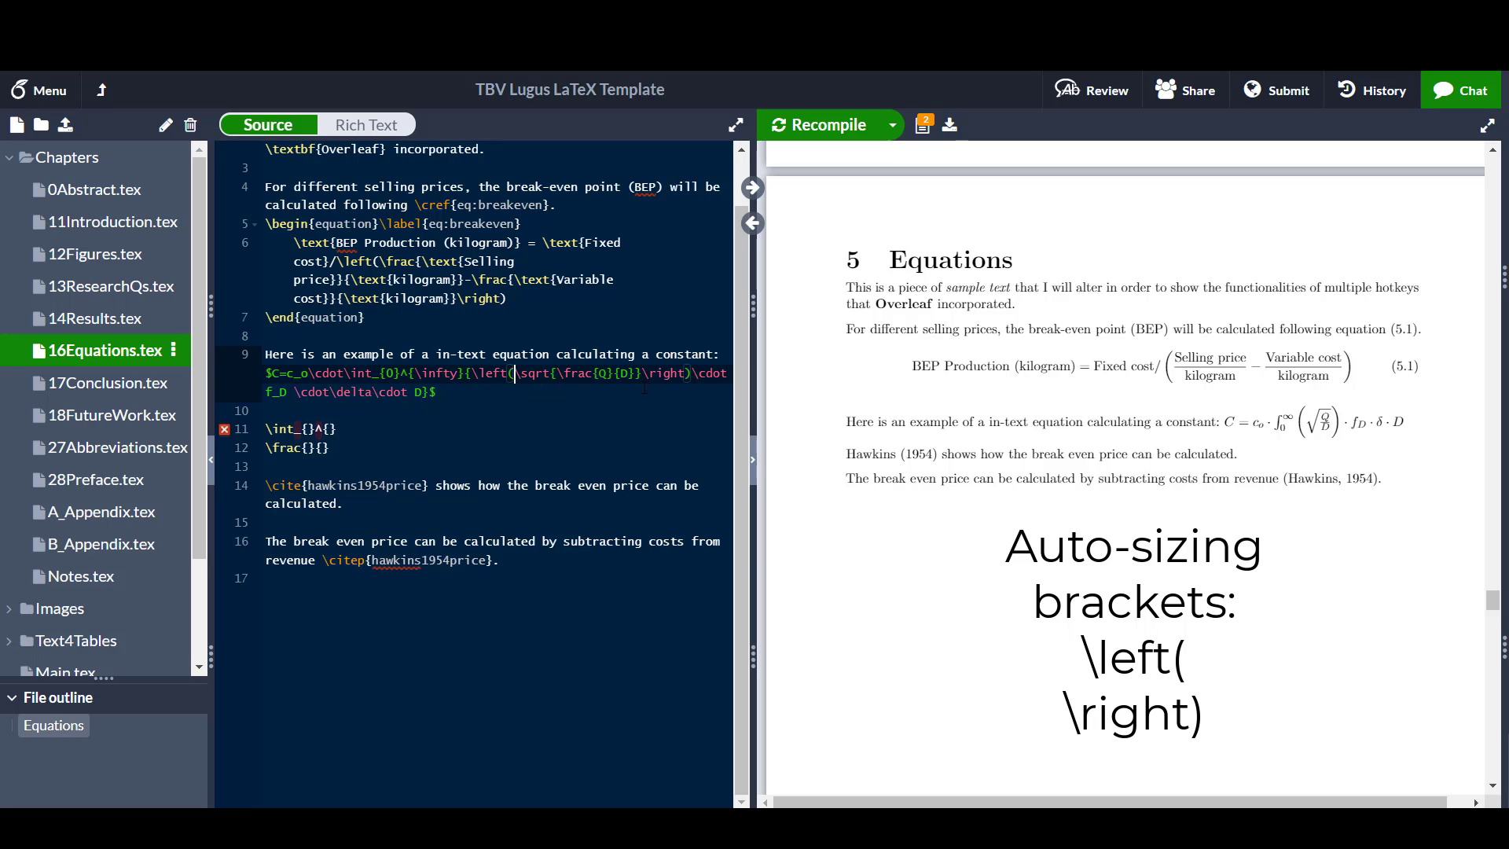
left_click(691, 374)
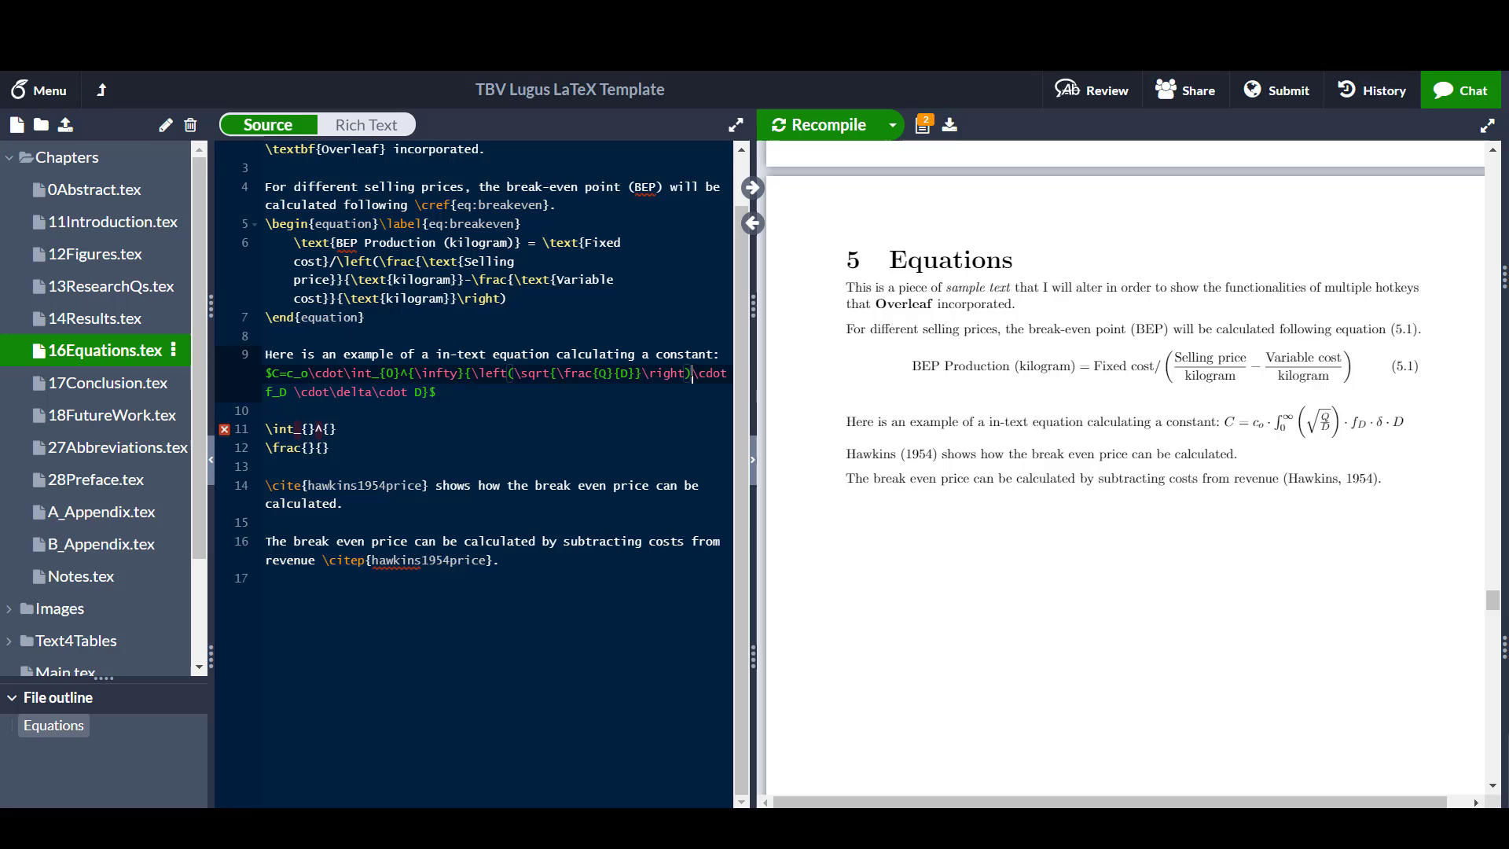
mouse_move(691, 374)
left_mouse_down()
mouse_move(657, 375)
mouse_move(686, 376)
left_mouse_up()
left_click(685, 379)
left_click(686, 377)
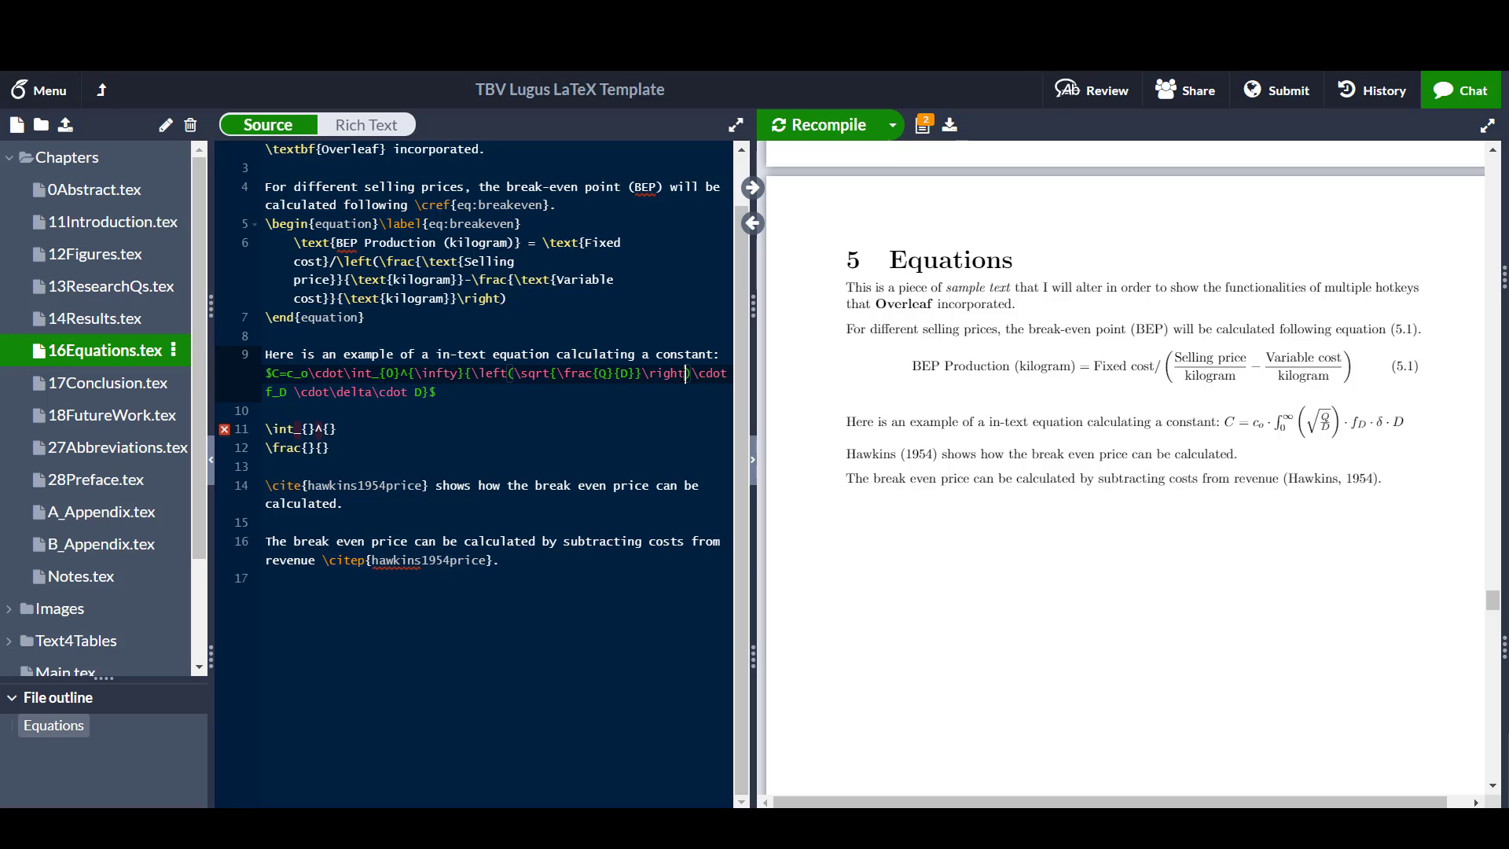
left_click(516, 375)
left_click_drag(515, 375, 551, 380)
left_click(551, 381)
key("shift+Right")
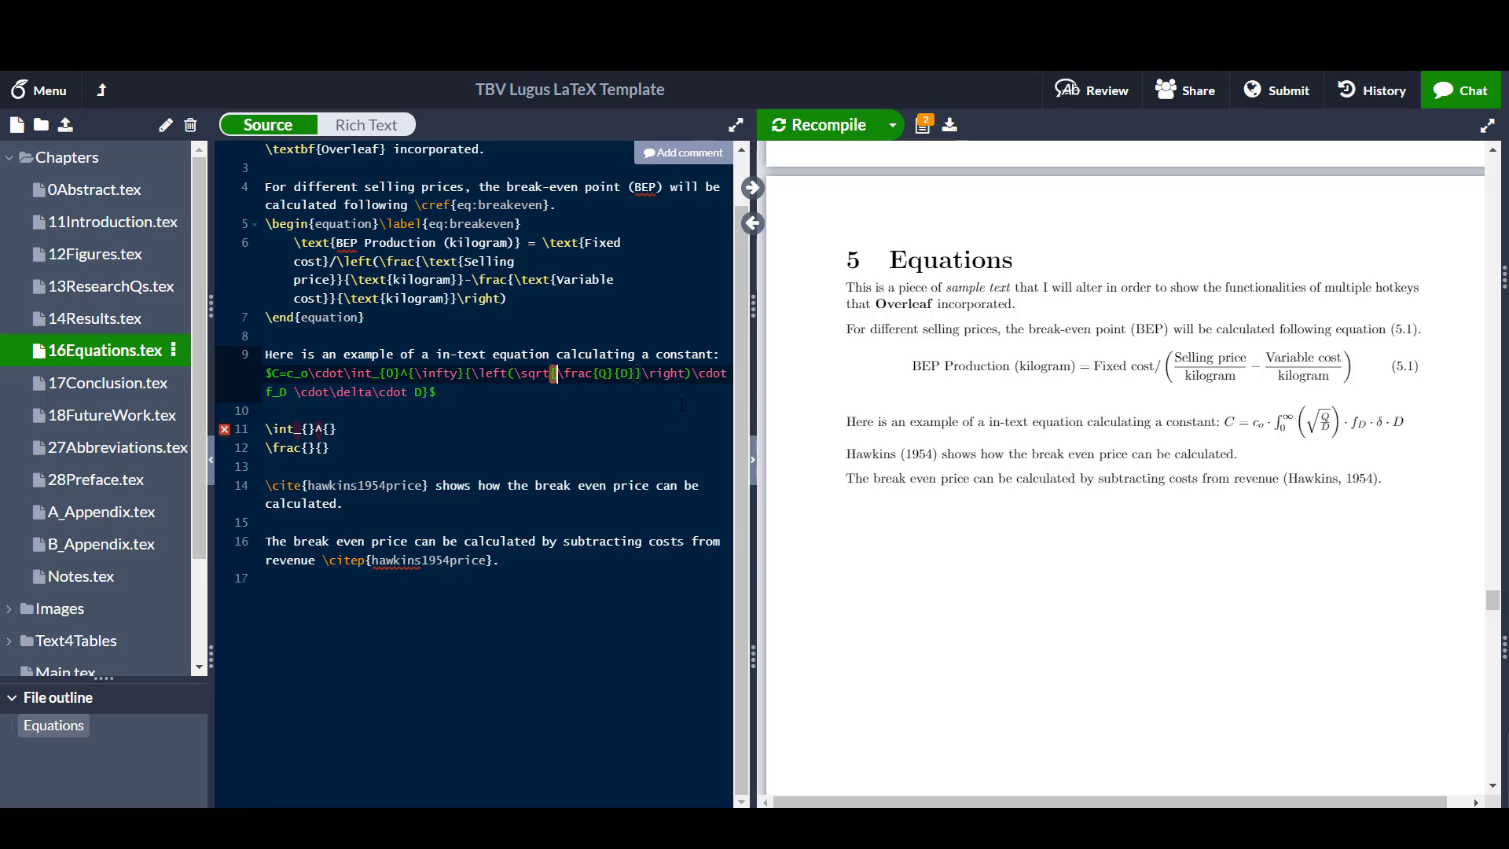
key("ctrl+p")
- Change \delta to the capital \Delta in the in-text equation and recompile the document
mouse_move(330, 392)
left_mouse_down()
mouse_move(372, 392)
mouse_move(340, 392)
left_mouse_up()
left_click(373, 392)
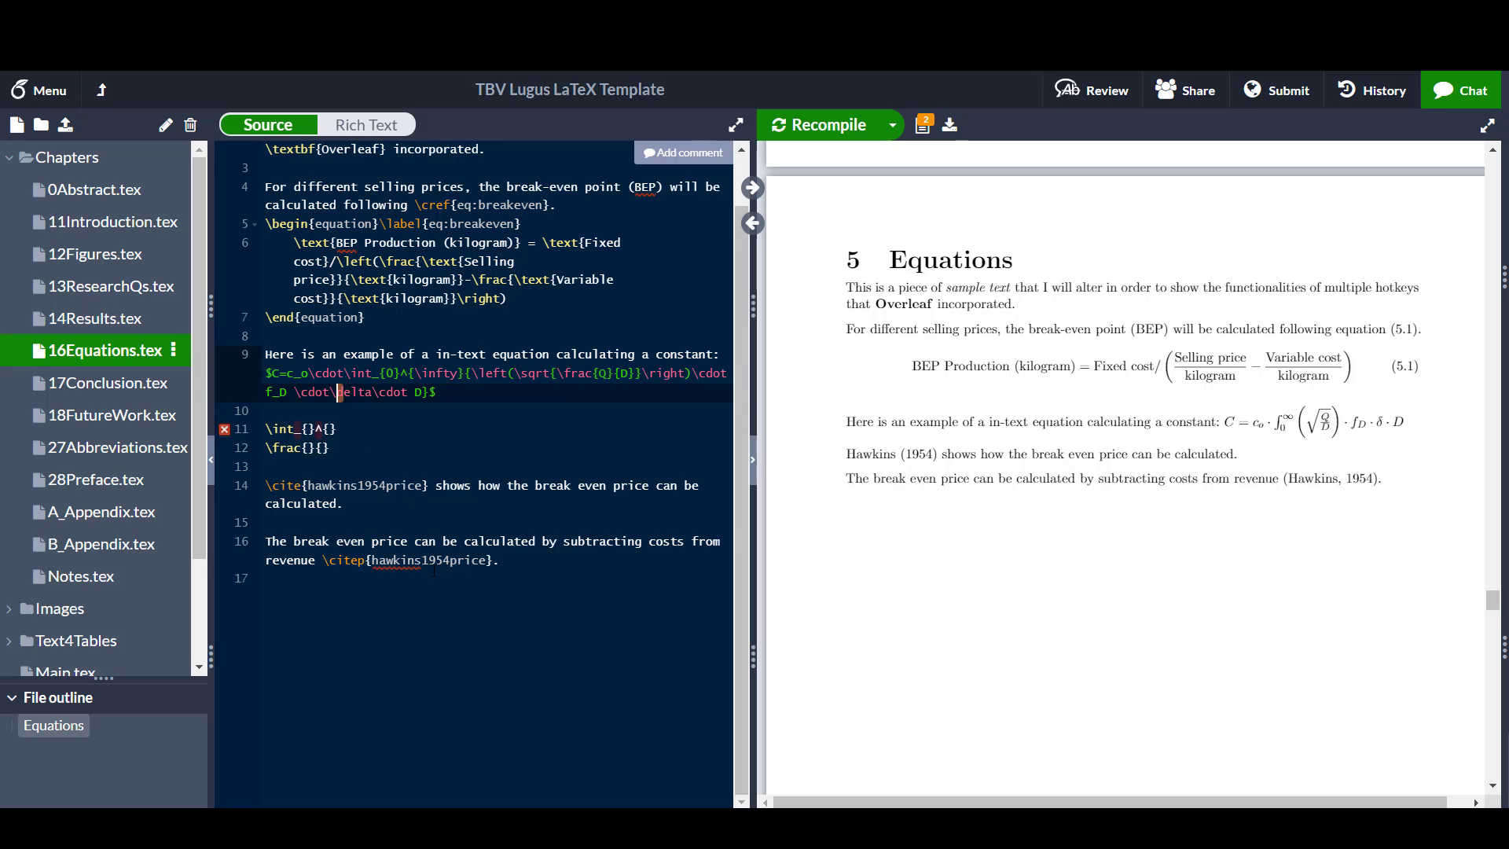
type("D")
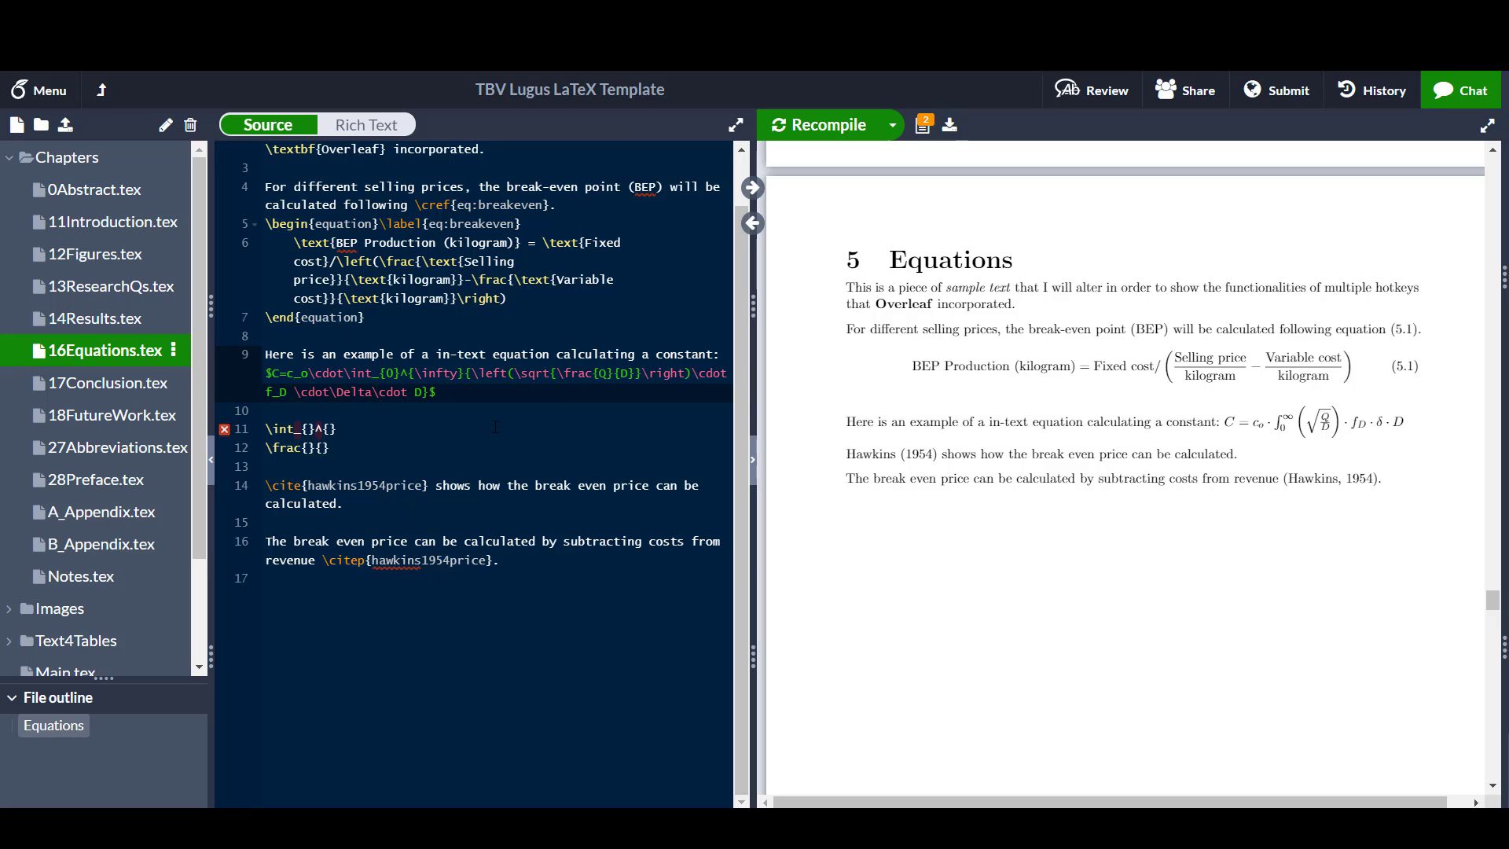
key("ctrl+s")
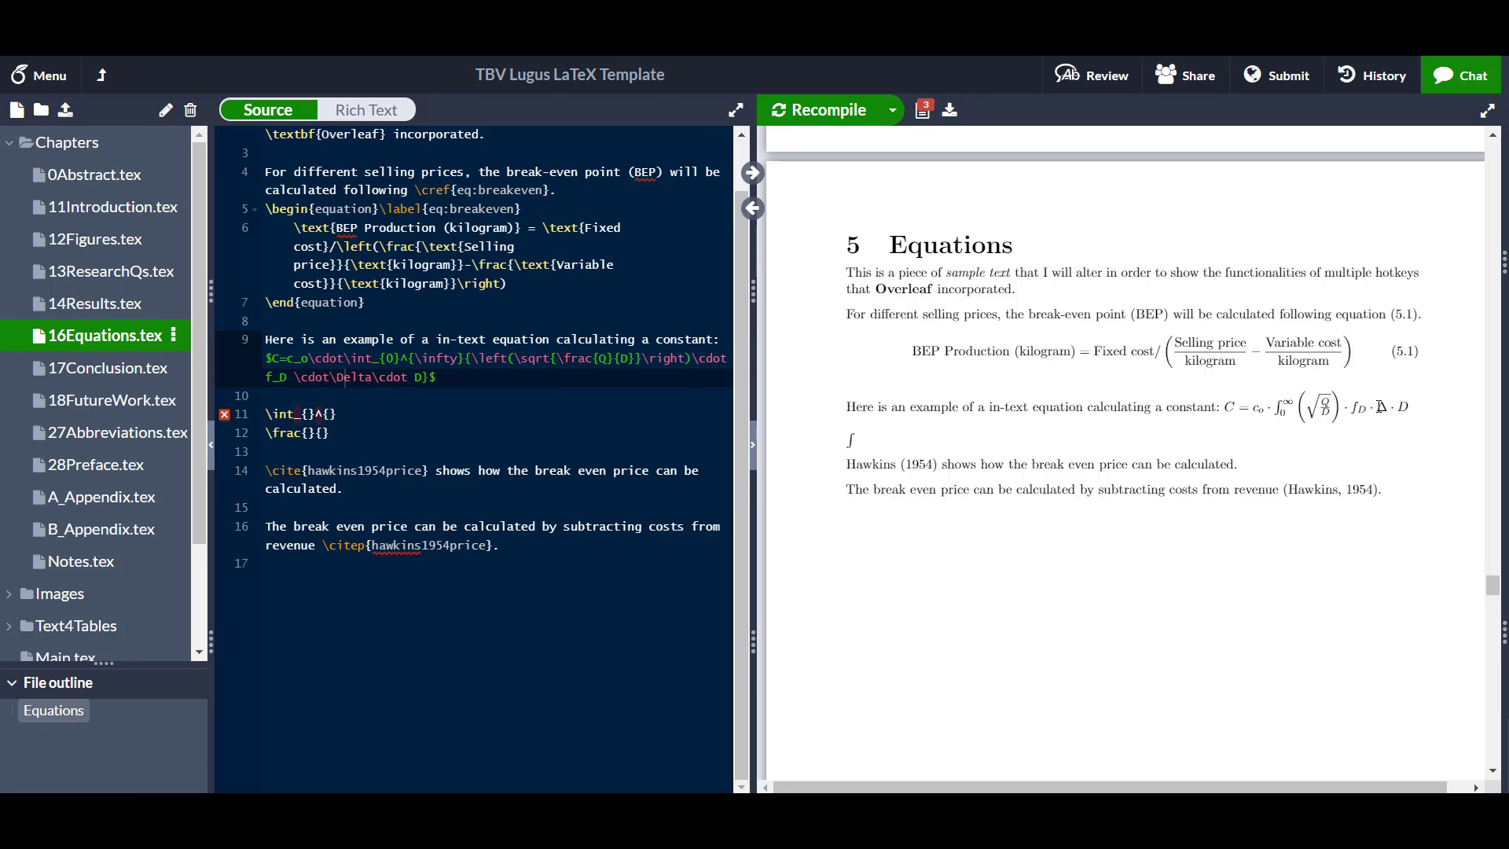
left_click(456, 385)
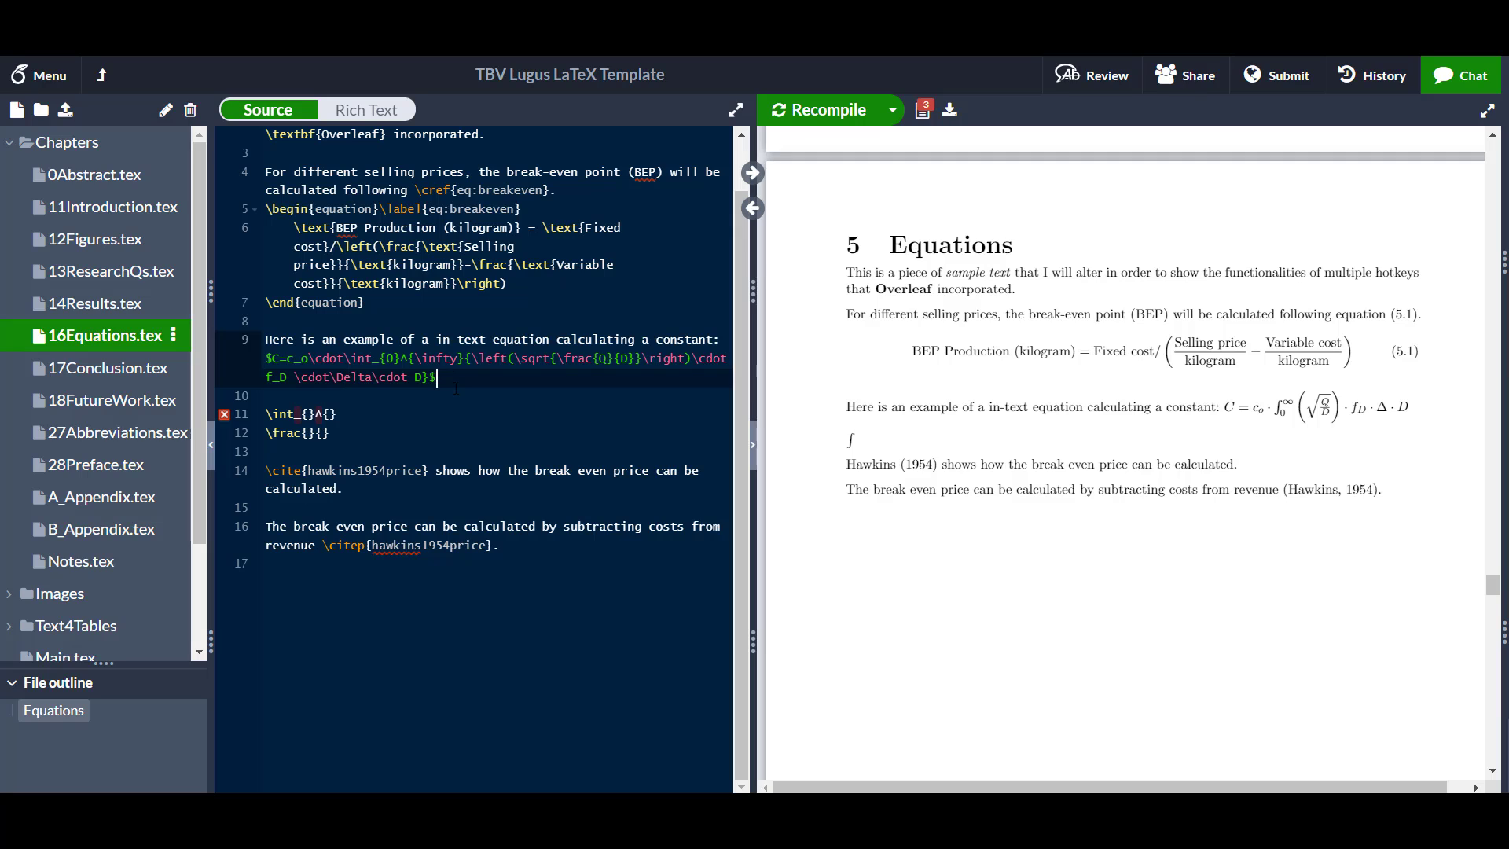